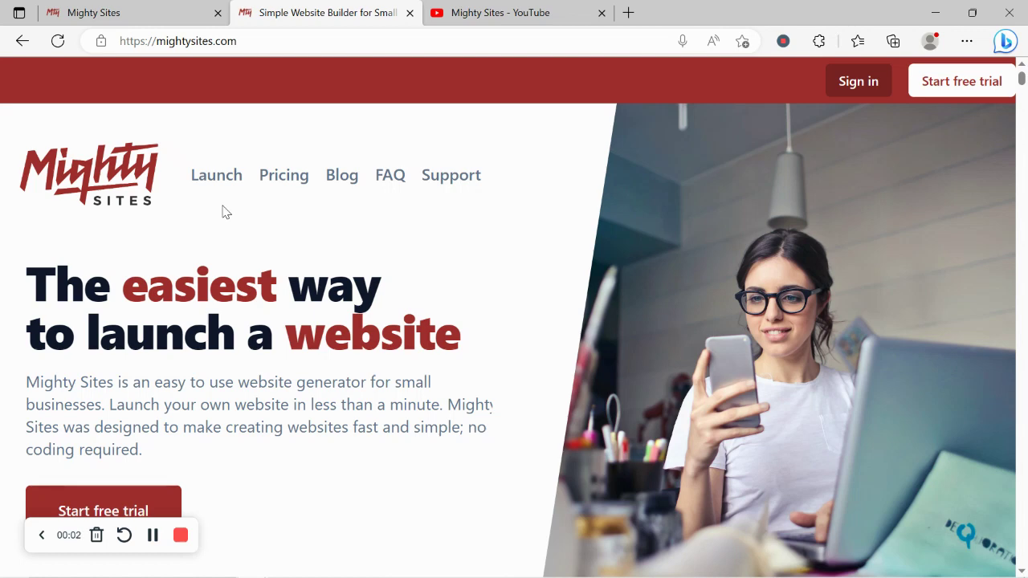
Scroll down the mightysites.com landing page and highlight the one-page-website heading
scroll(225, 211, down, 3)
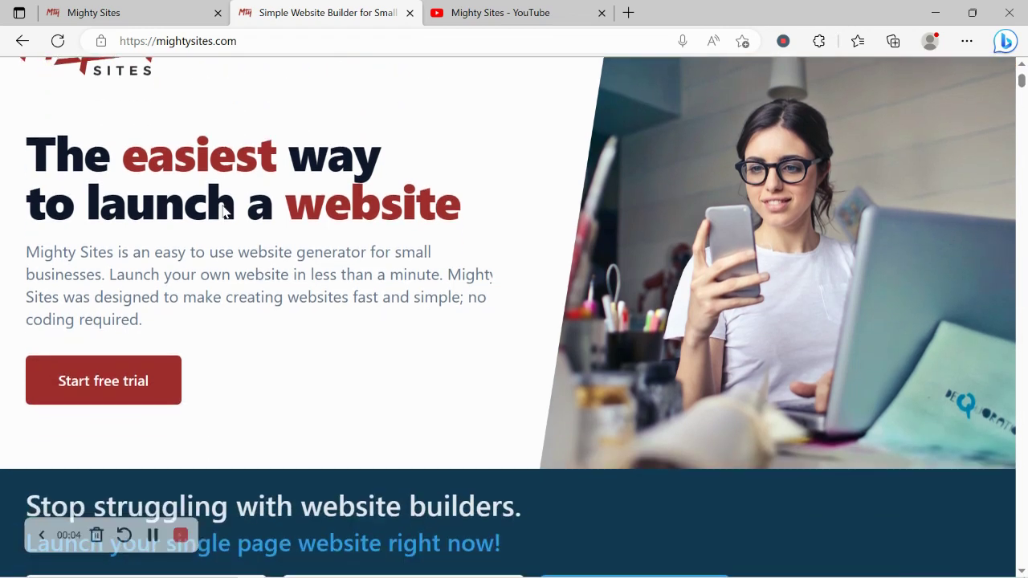
scroll(225, 211, down, 5)
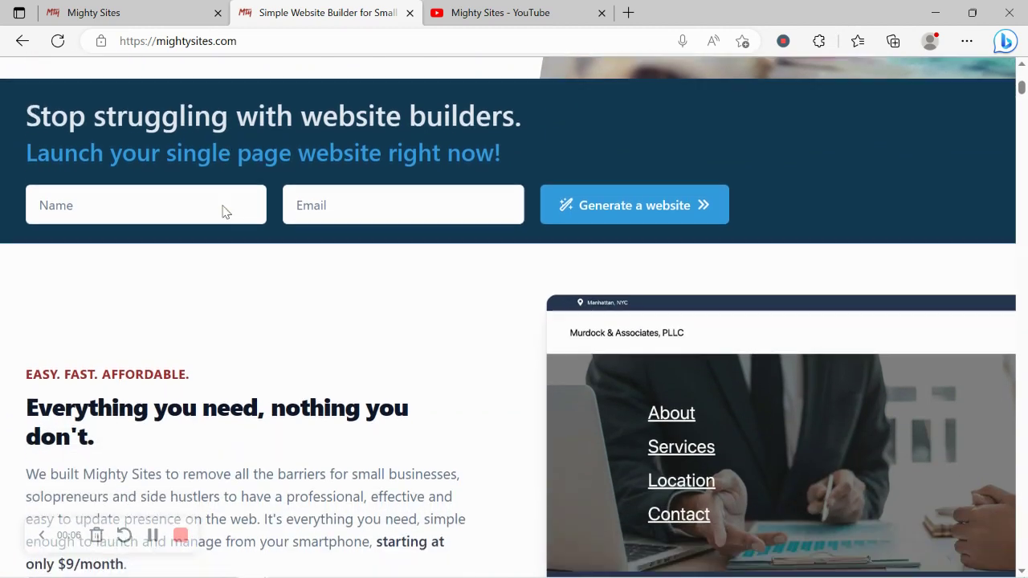
scroll(224, 212, down, 2)
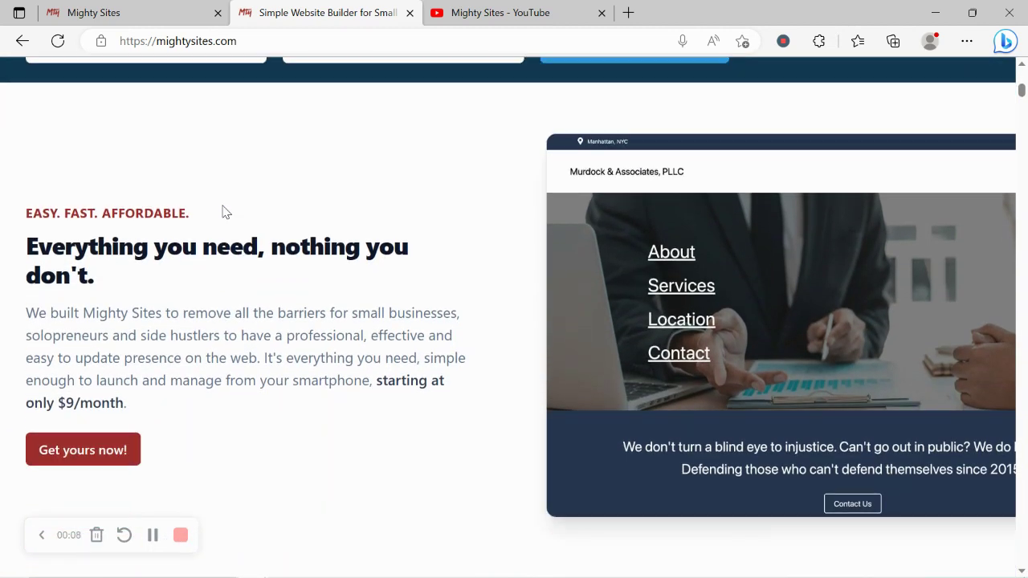
scroll(225, 212, down, 2)
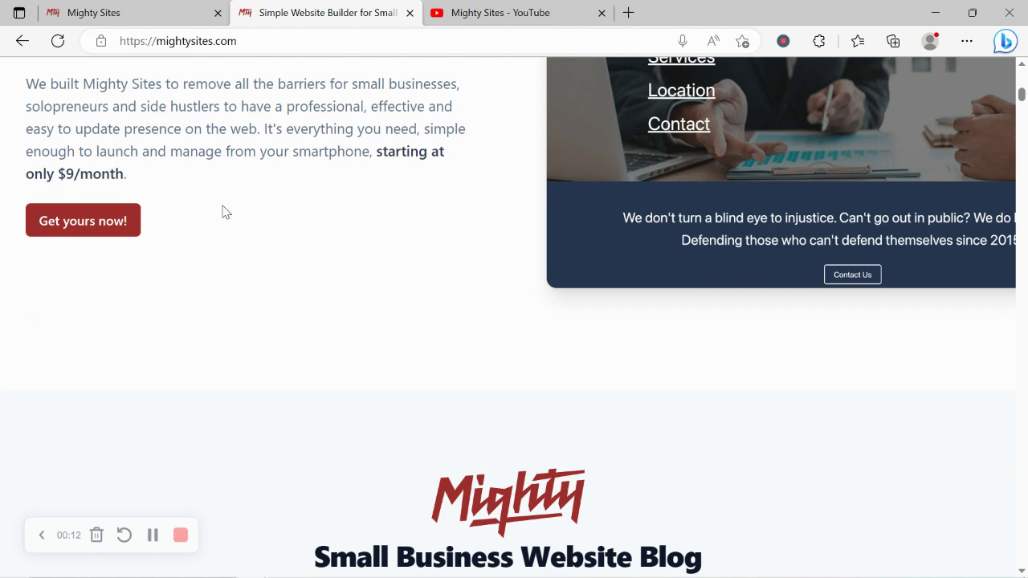
scroll(225, 212, down, 4)
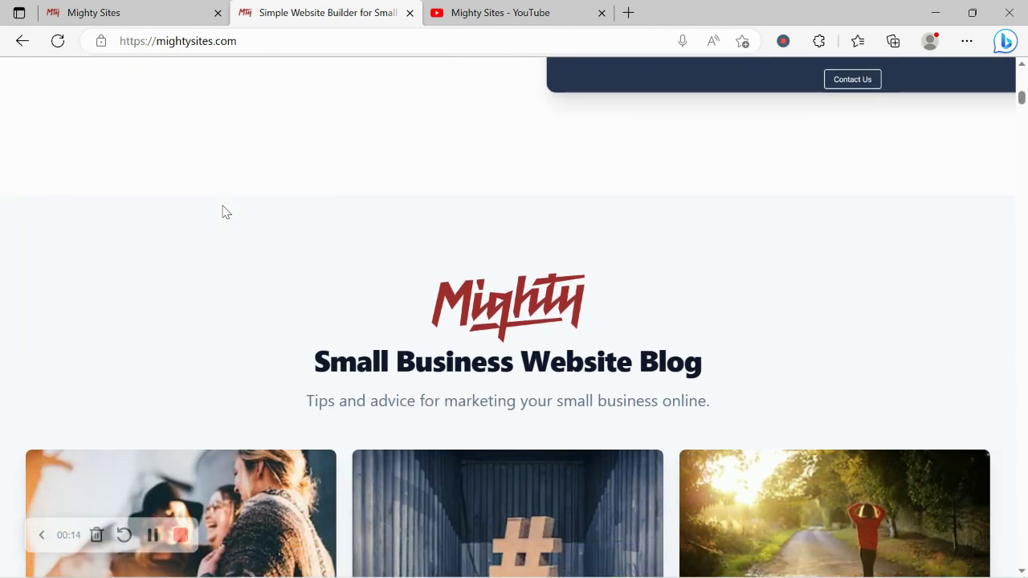
scroll(225, 211, down, 4)
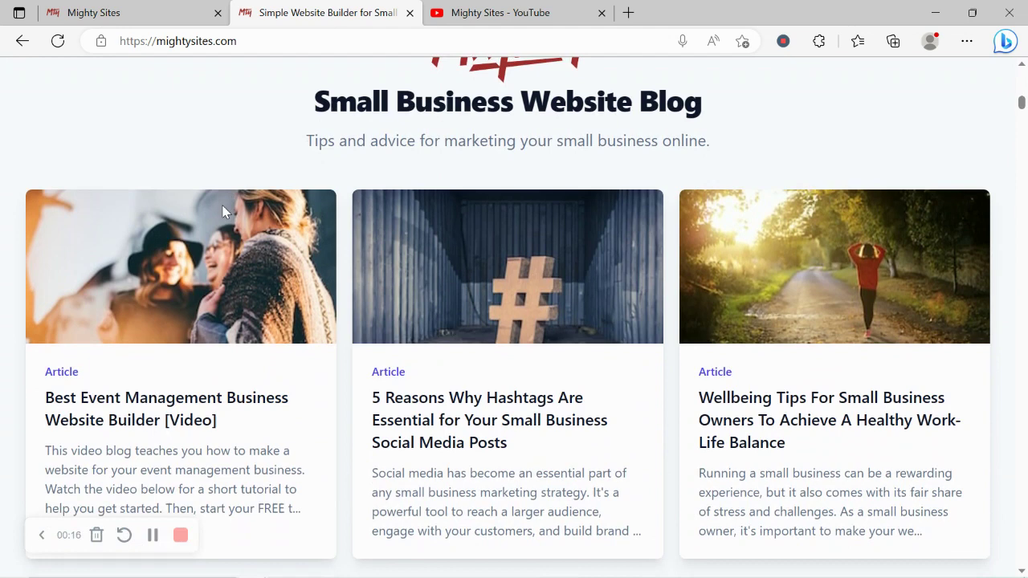
scroll(223, 211, down, 5)
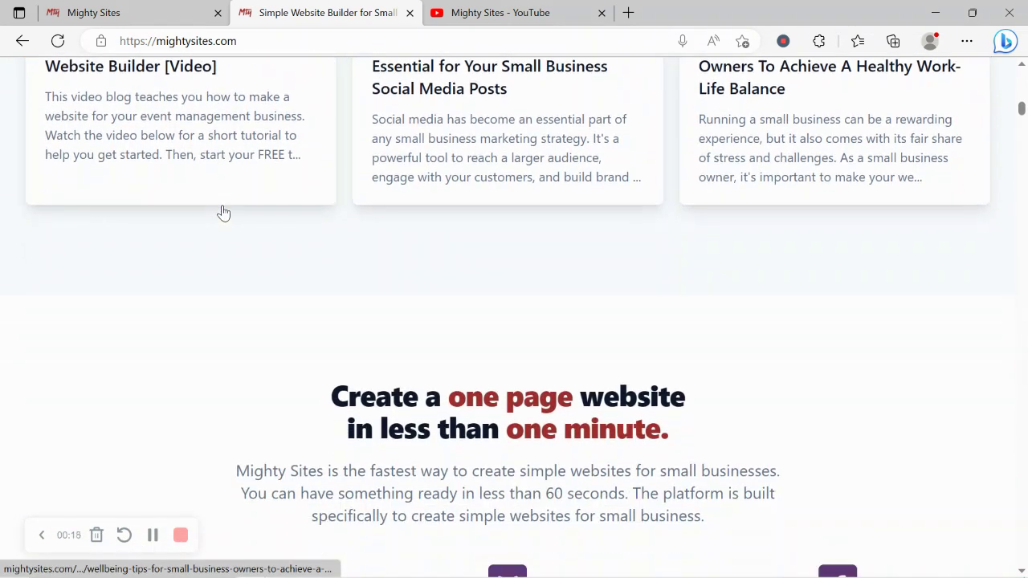
drag(322, 365, 701, 399)
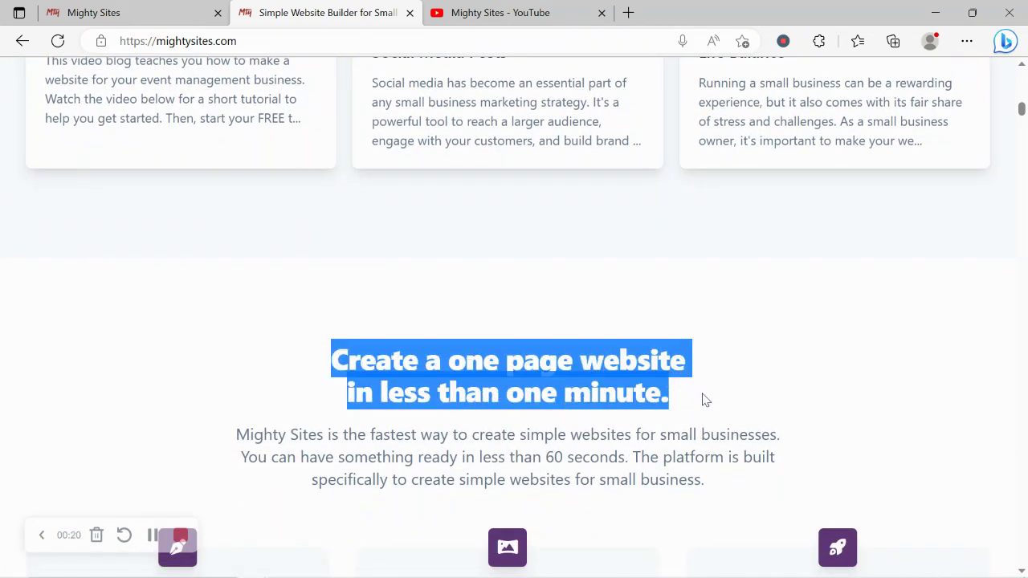
click(605, 434)
Highlight the 'Instant templates for hundreds of markets' heading, then switch to the site-creation page
scroll(605, 434, down, 3)
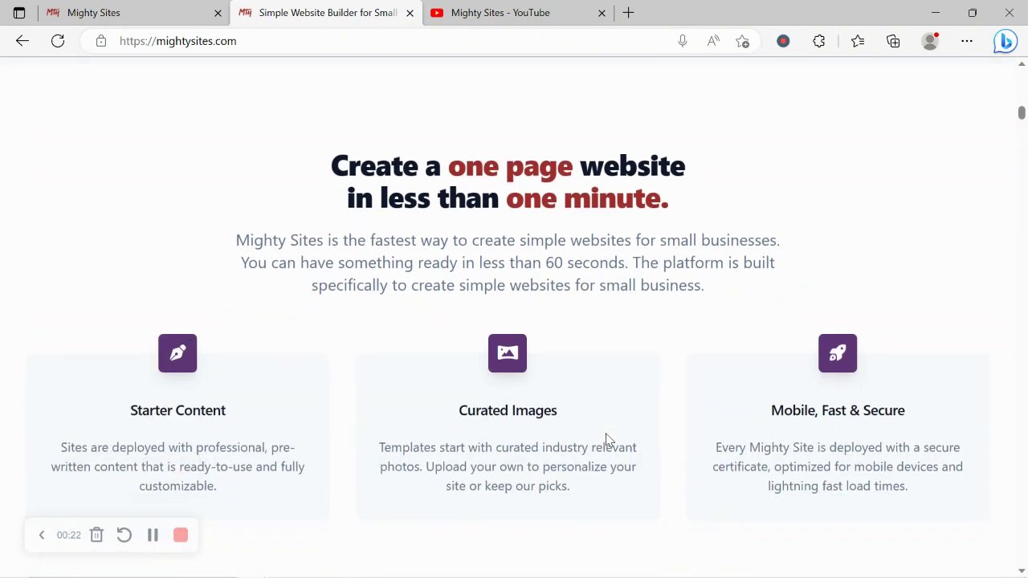
scroll(608, 439, down, 4)
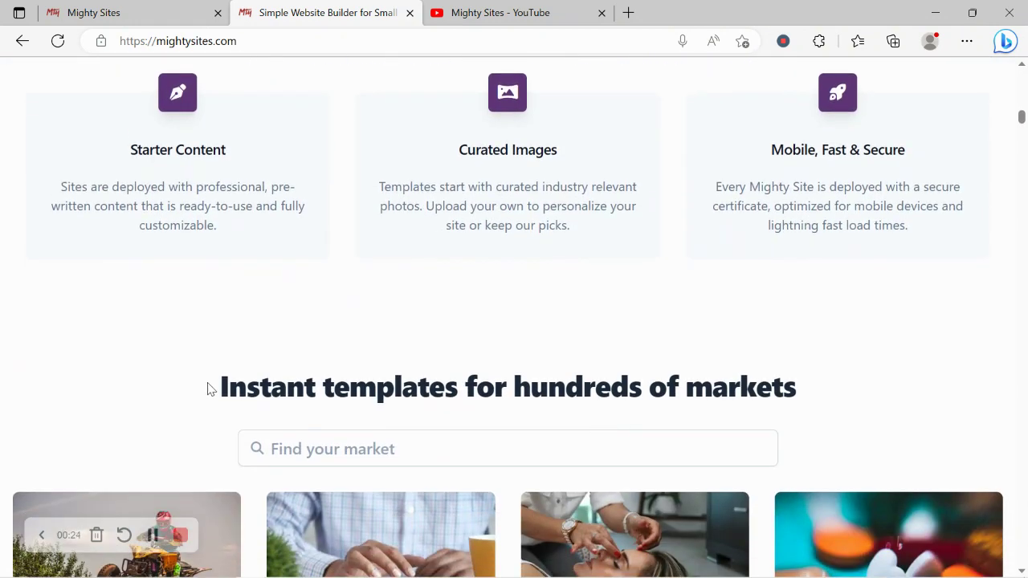
drag(207, 389, 795, 383)
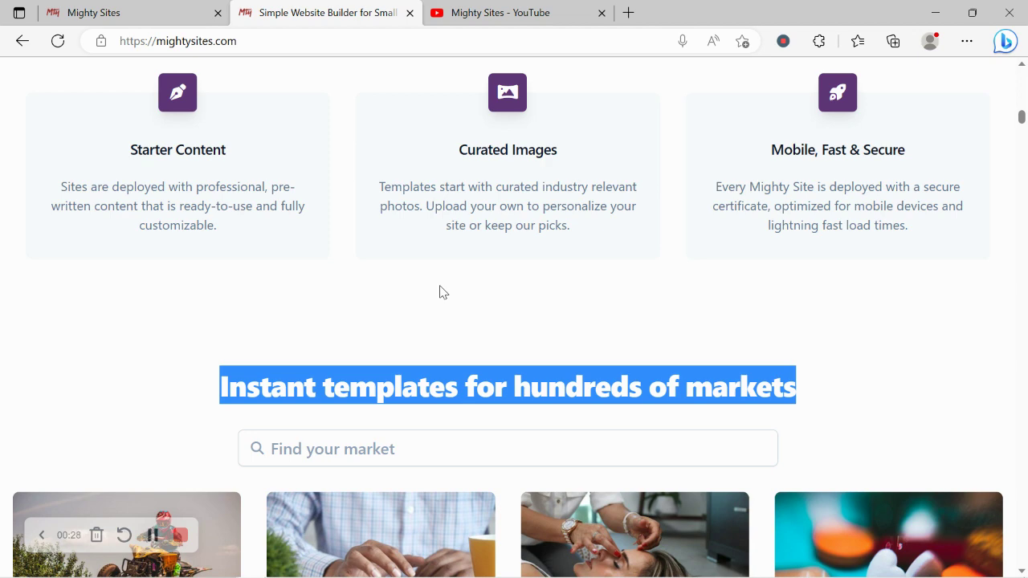
click(163, 6)
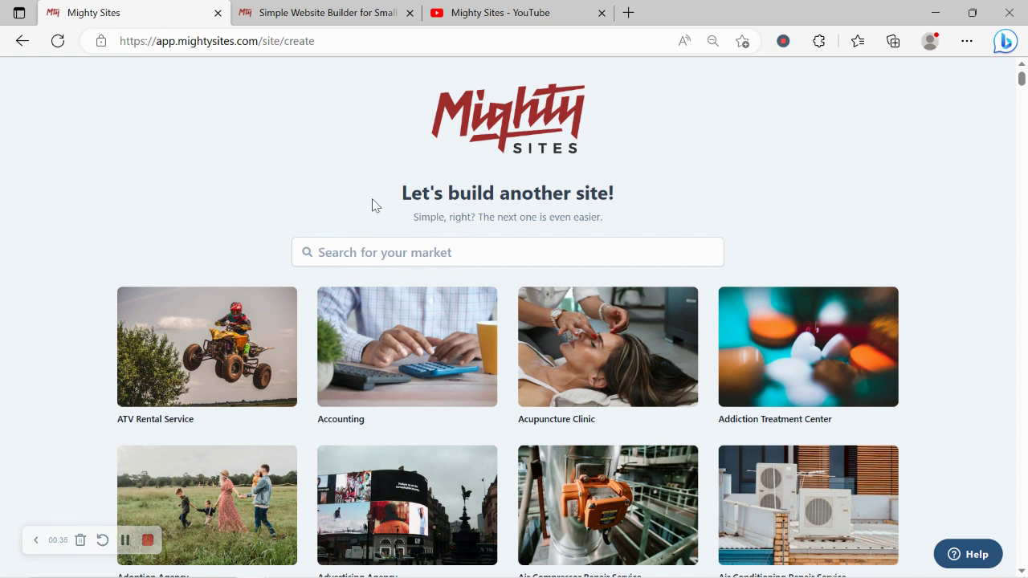
Browse the template grid, then search the markets for 'gri' to show grill templates
scroll(309, 205, down, 5)
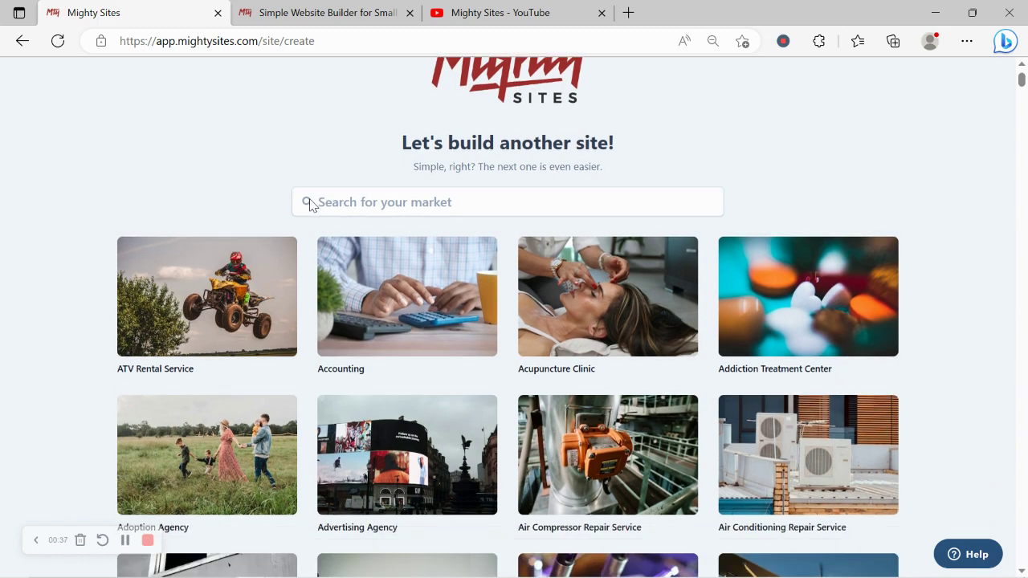
scroll(313, 205, down, 5)
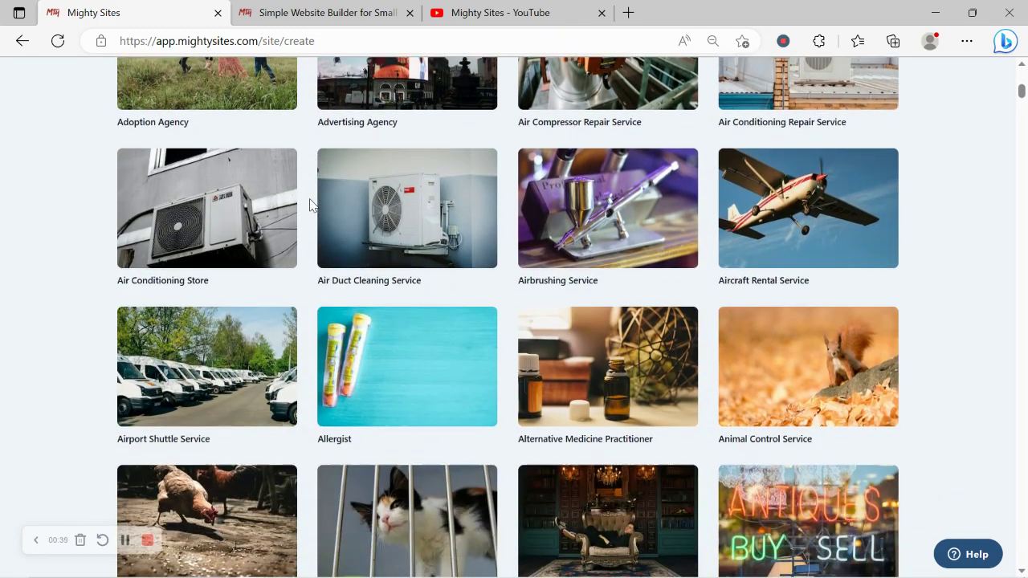
scroll(313, 205, down, 4)
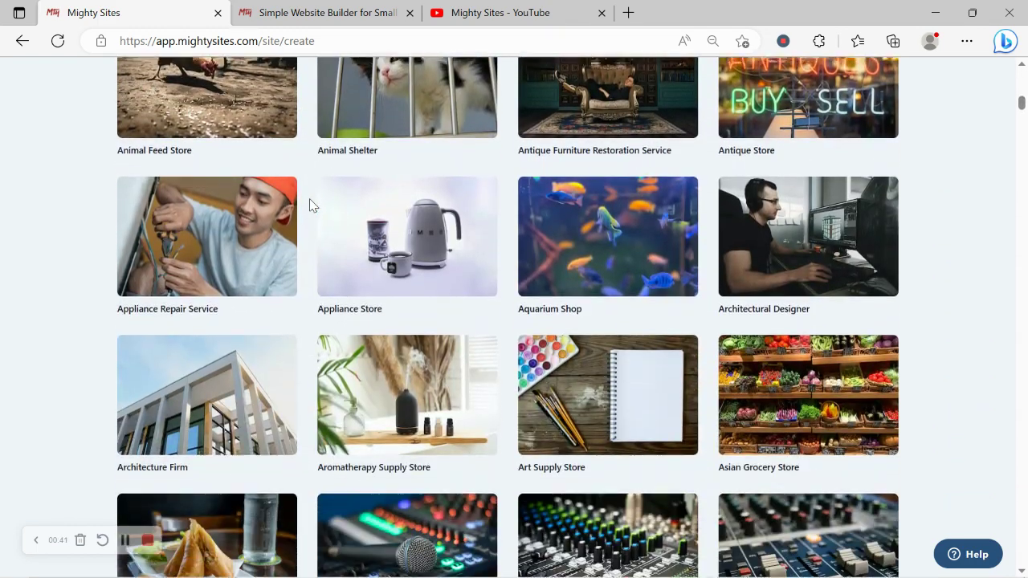
scroll(310, 204, down, 4)
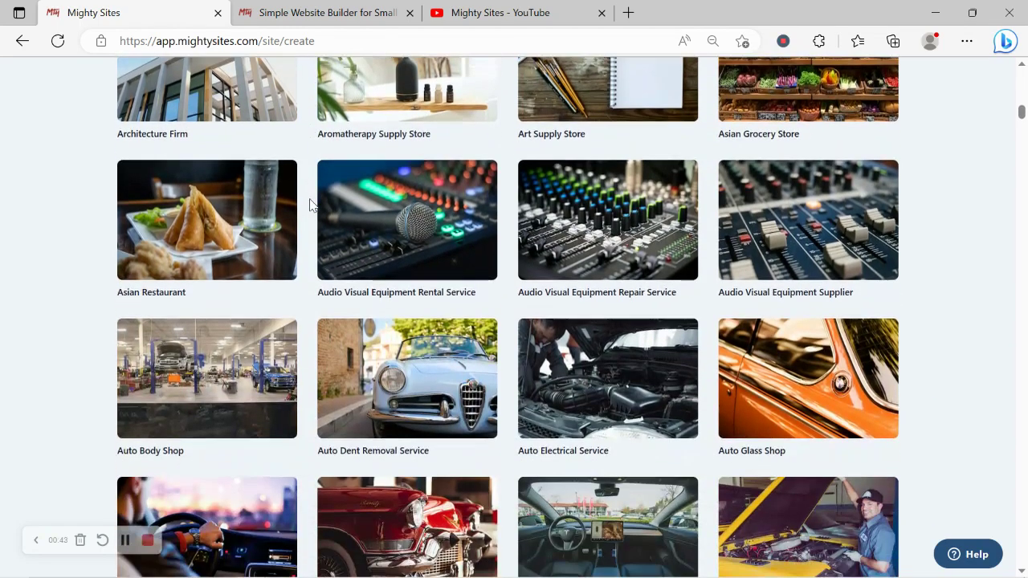
scroll(309, 204, down, 4)
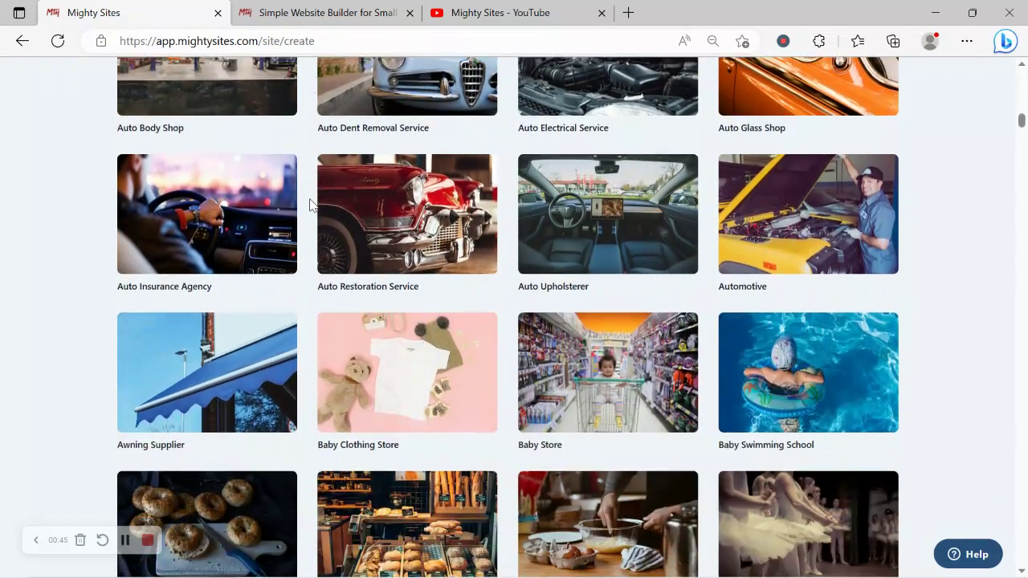
scroll(309, 204, up, 2)
scroll(312, 205, up, 9)
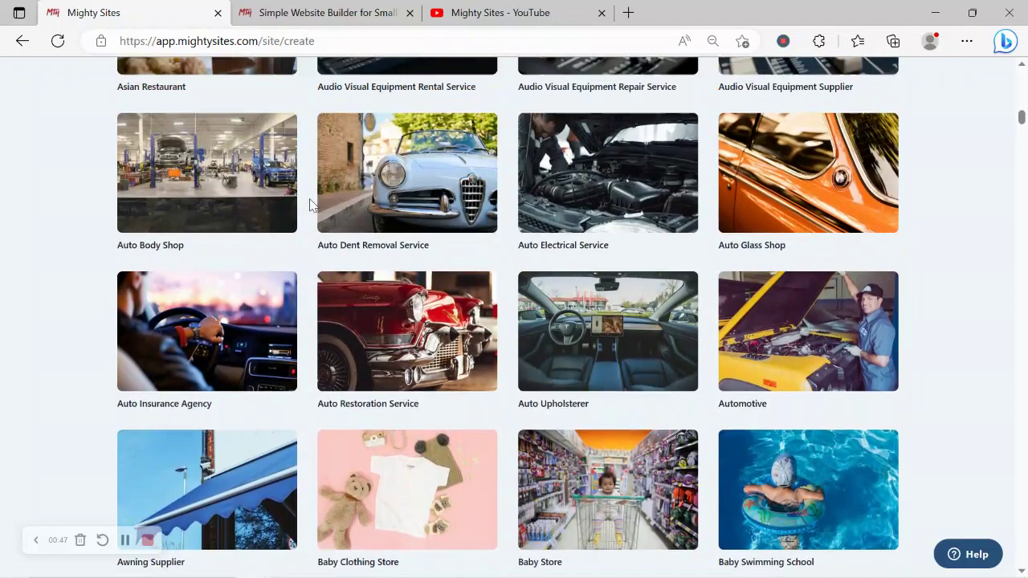
scroll(313, 205, up, 8)
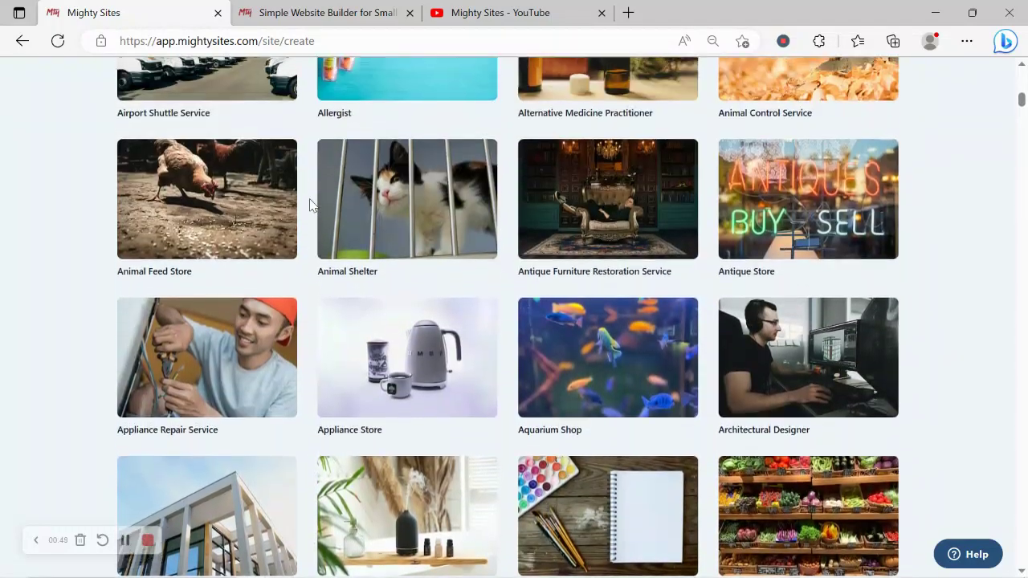
scroll(310, 203, up, 3)
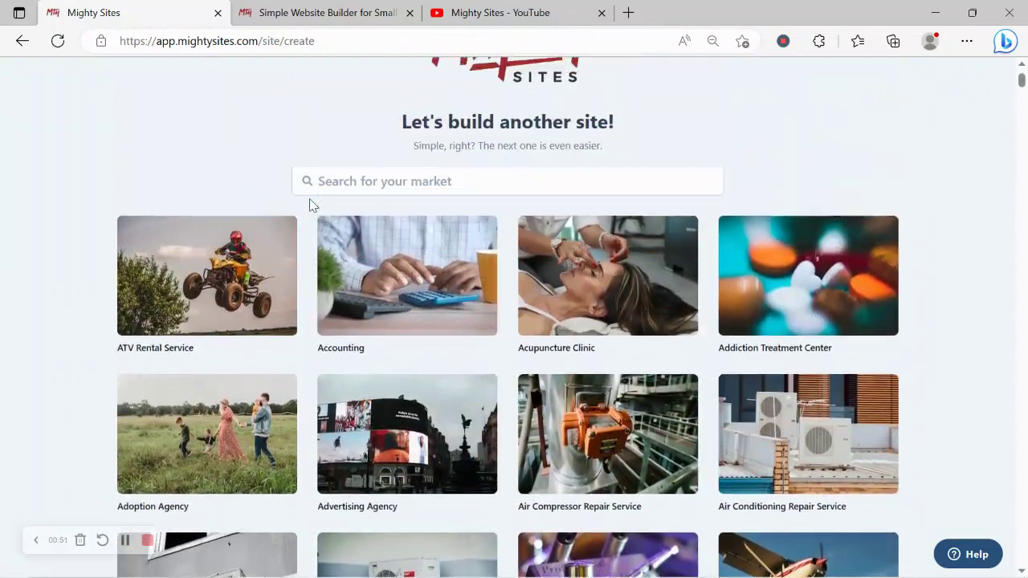
click(431, 253)
text(grill)
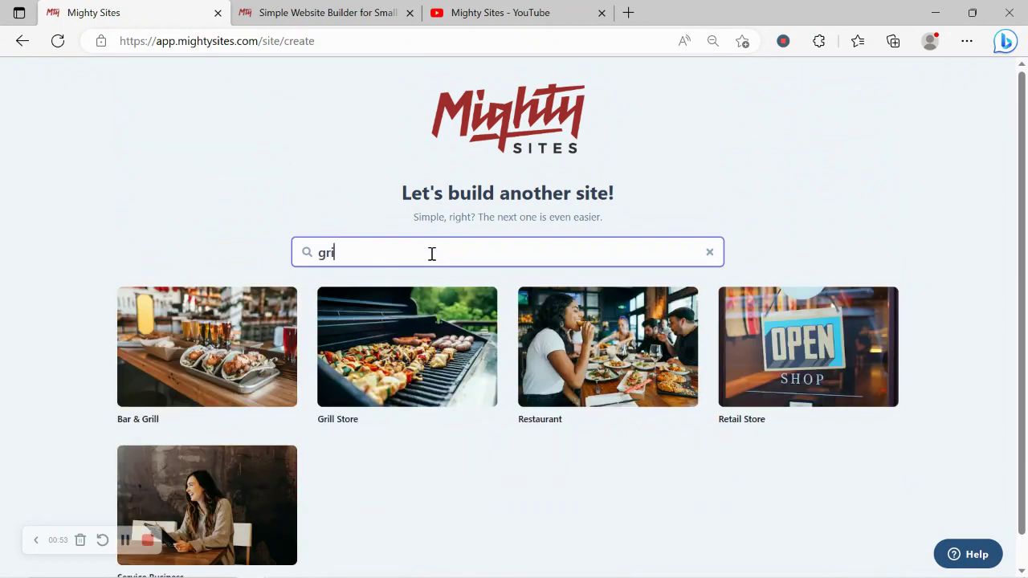
Choose the Grill Store template and name the company 'Rochelle's Grill Store'
click(419, 377)
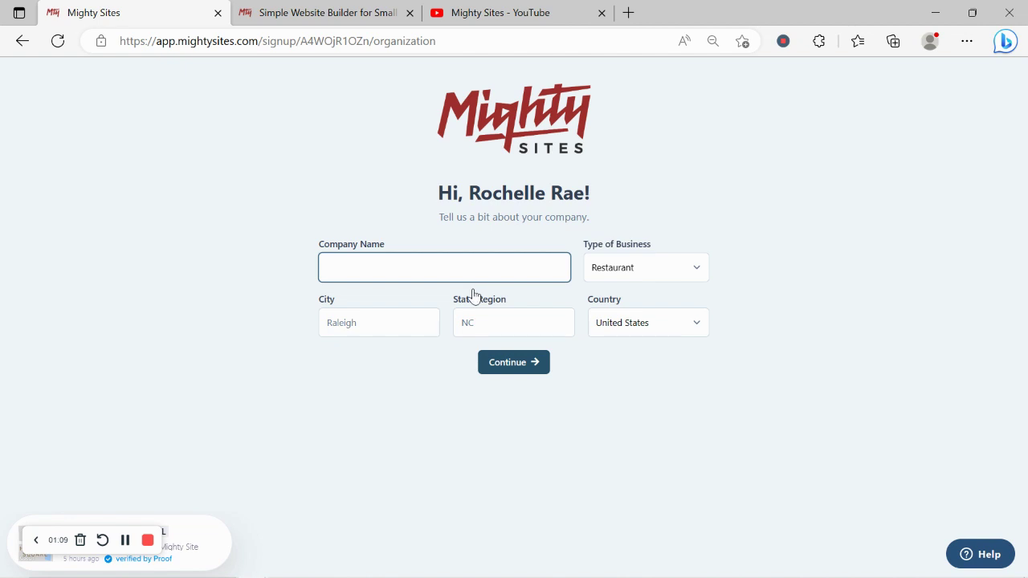
text(Roh)
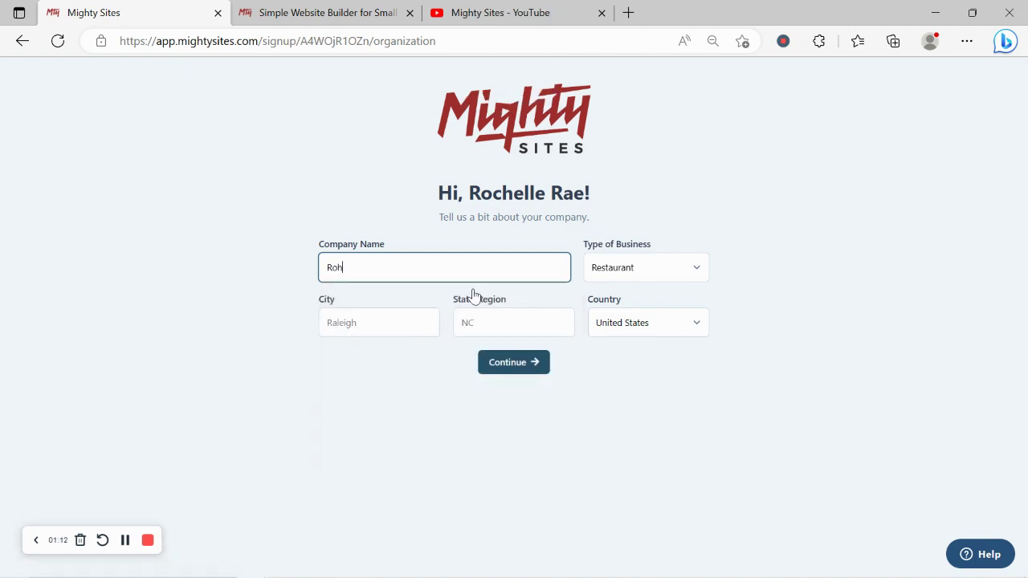
key(BackSpace)
text(chelle's Gri)
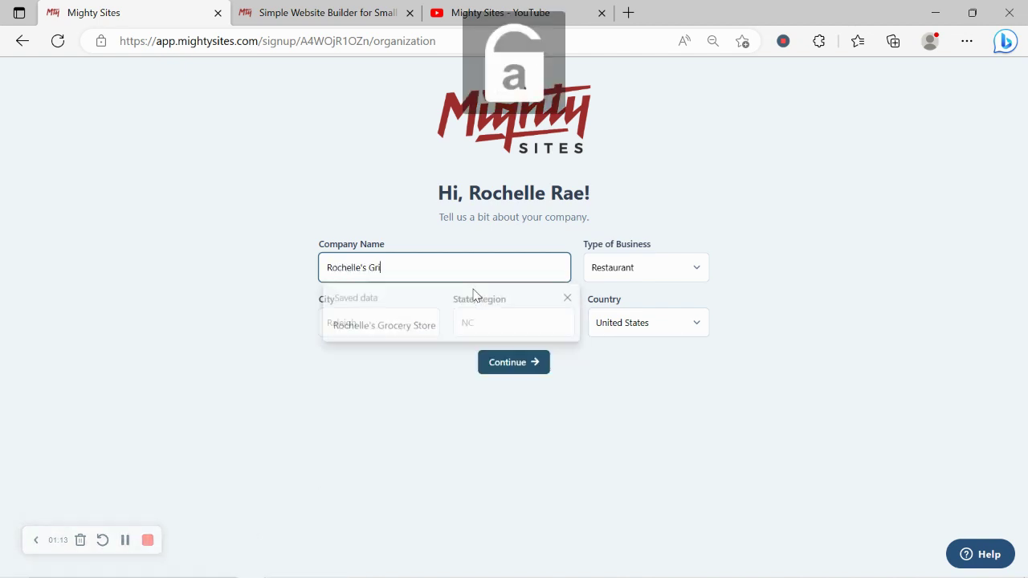
text(ll Store)
Enter Denver as the city
click(391, 330)
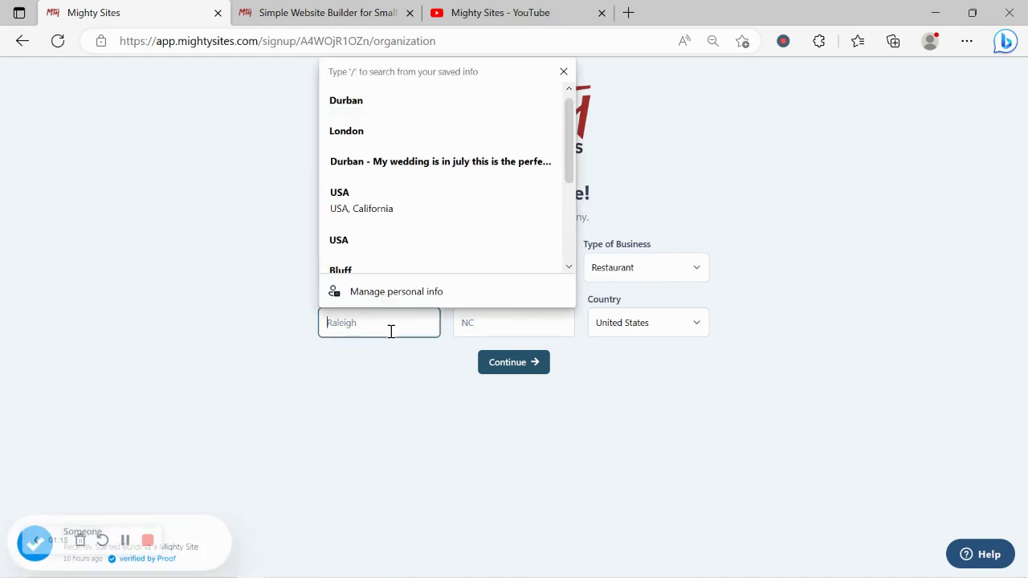
key(Caps_Lock)
text(D)
key(Caps_Lock)
text(env)
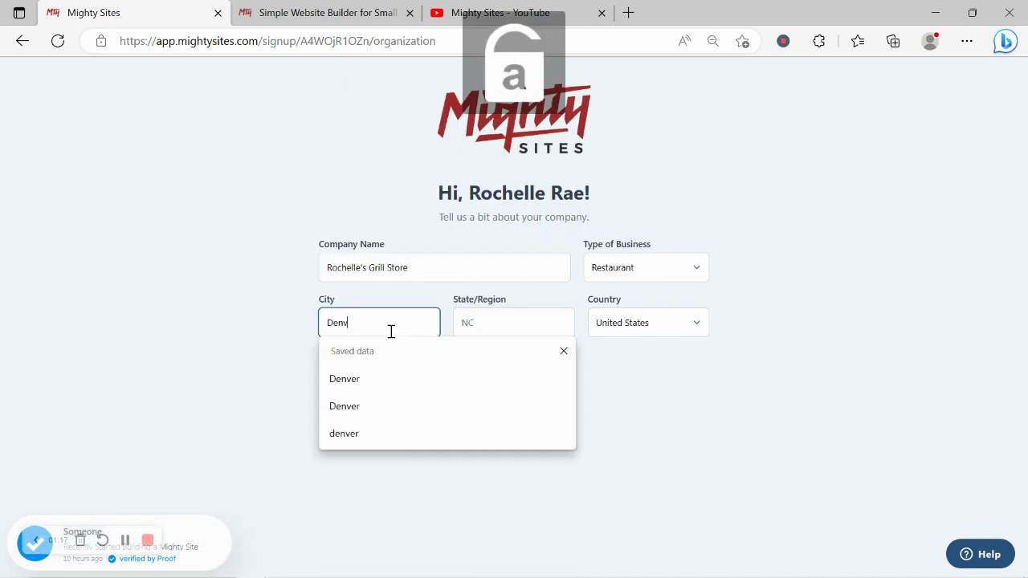
text(er)
Set the state to Colorado and business type to Retail, then continue
click(522, 318)
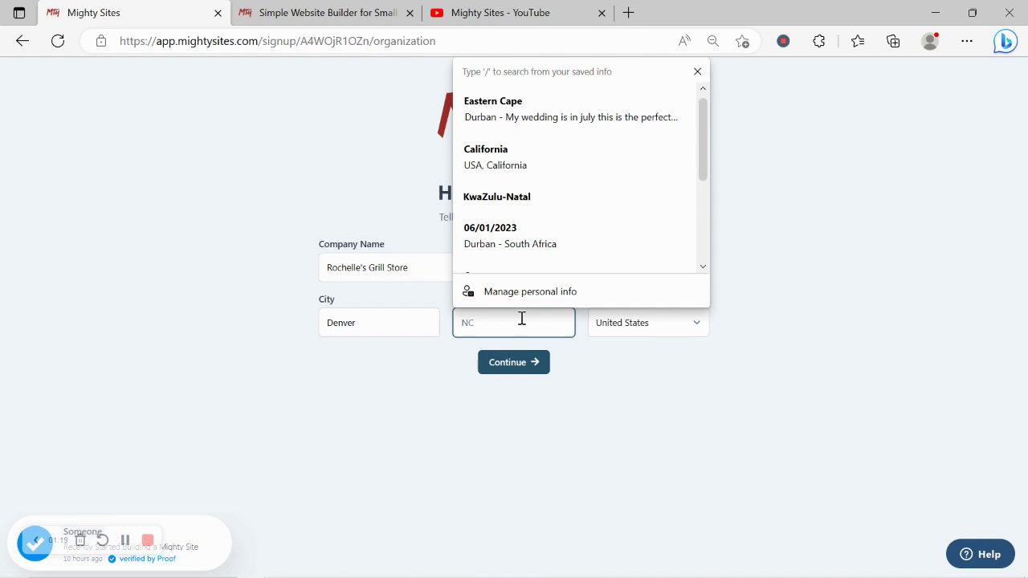
key(Caps_Lock)
text(C)
key(Caps_Lock)
text(olorado)
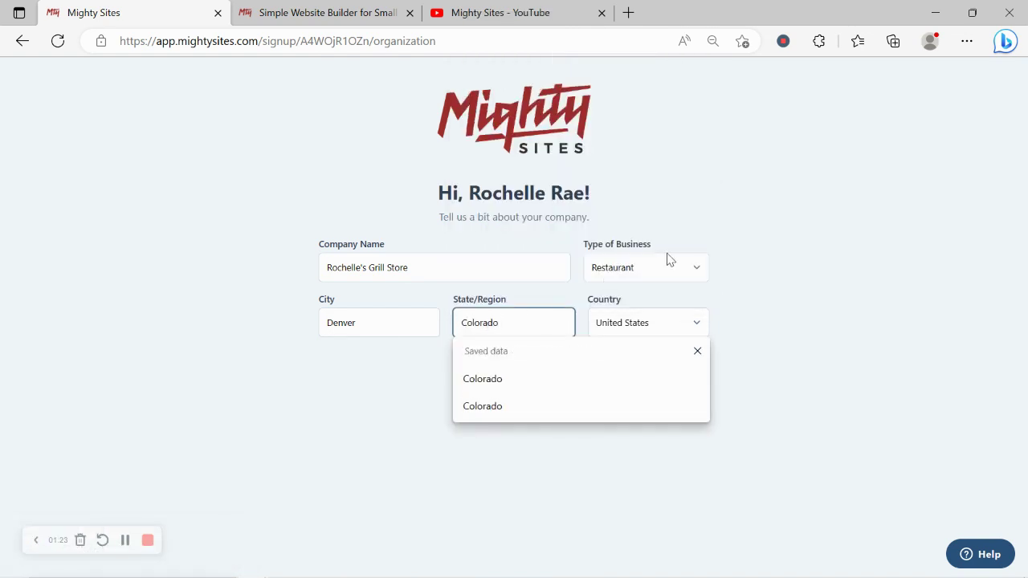
click(671, 259)
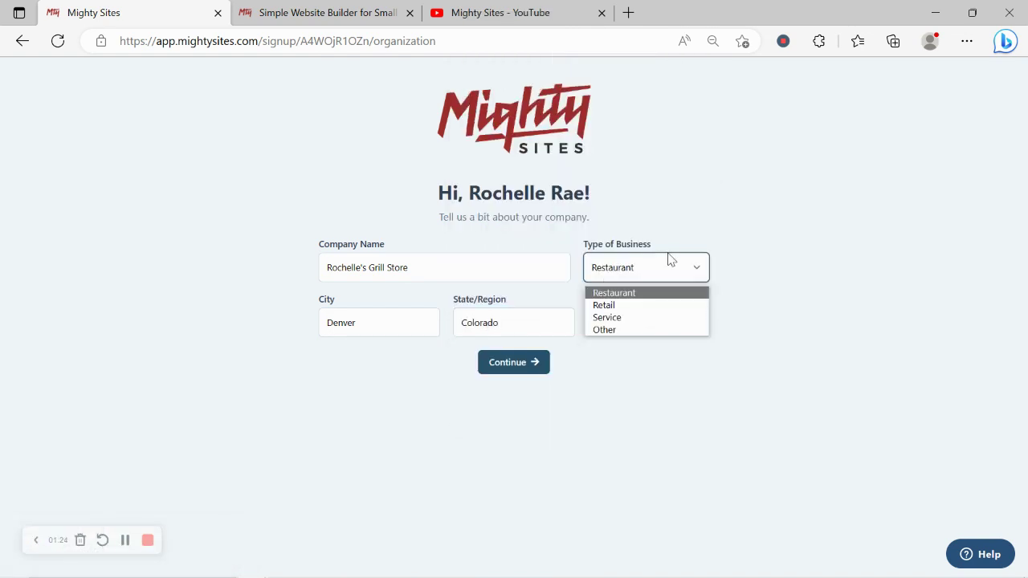
click(645, 311)
click(533, 359)
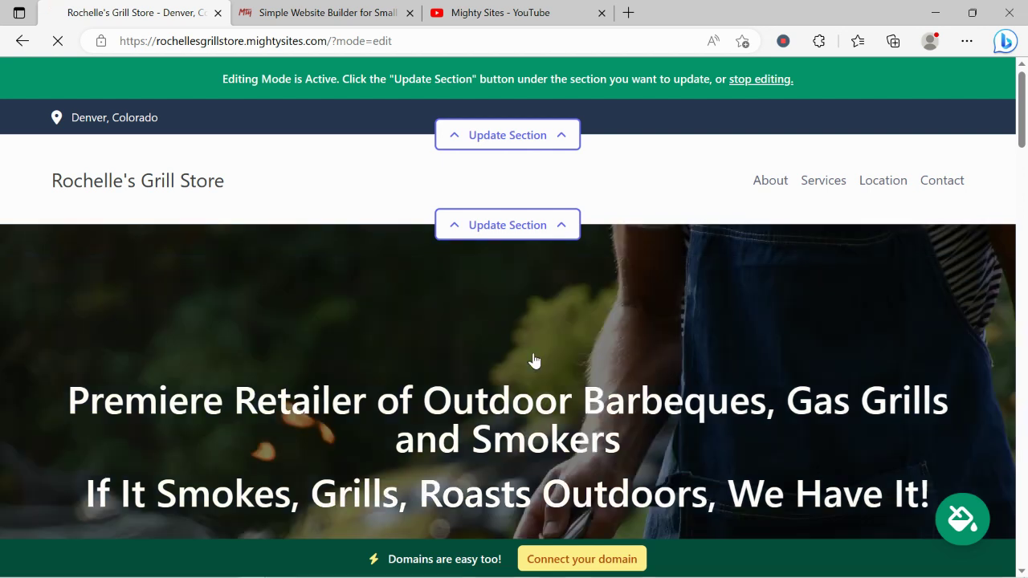
Scroll down to the About Us section and look over its heading and paragraphs
scroll(534, 360, down, 4)
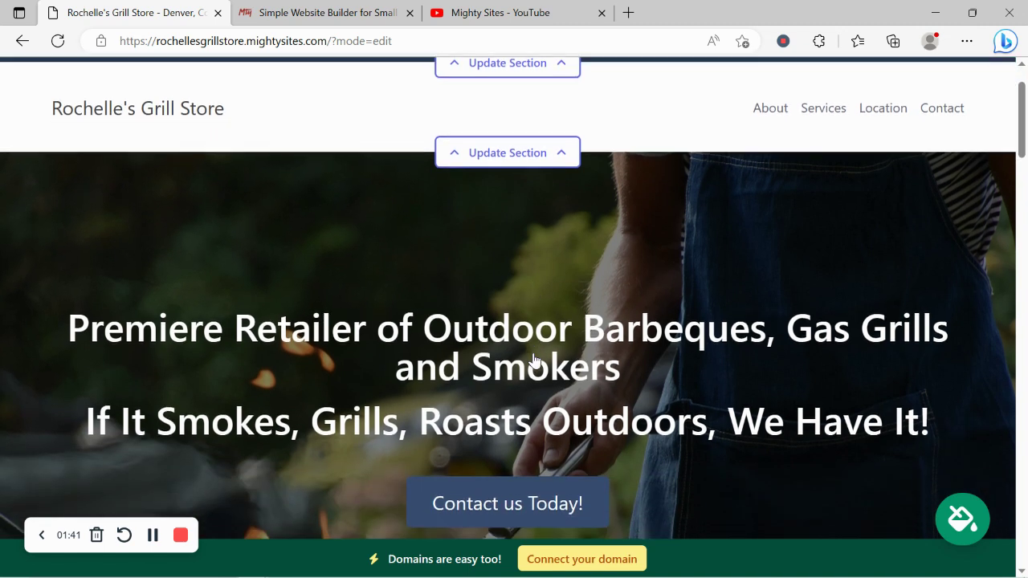
scroll(534, 360, down, 8)
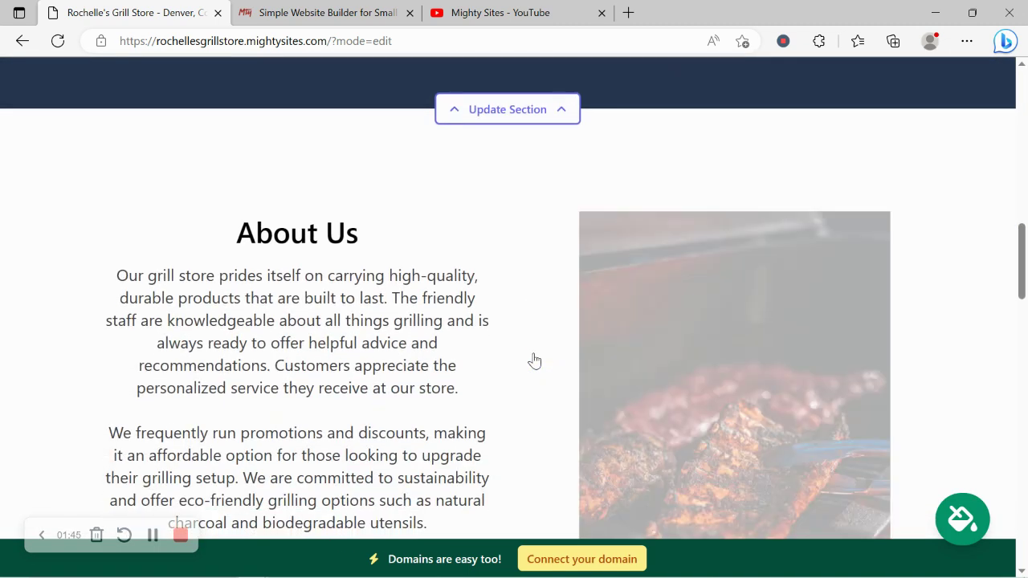
scroll(533, 360, down, 1)
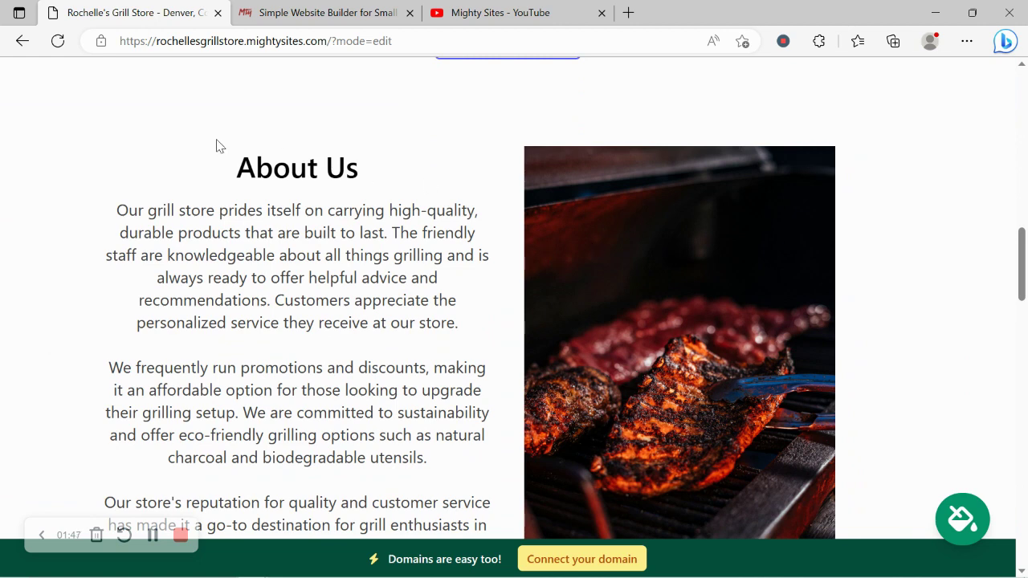
drag(216, 146, 498, 532)
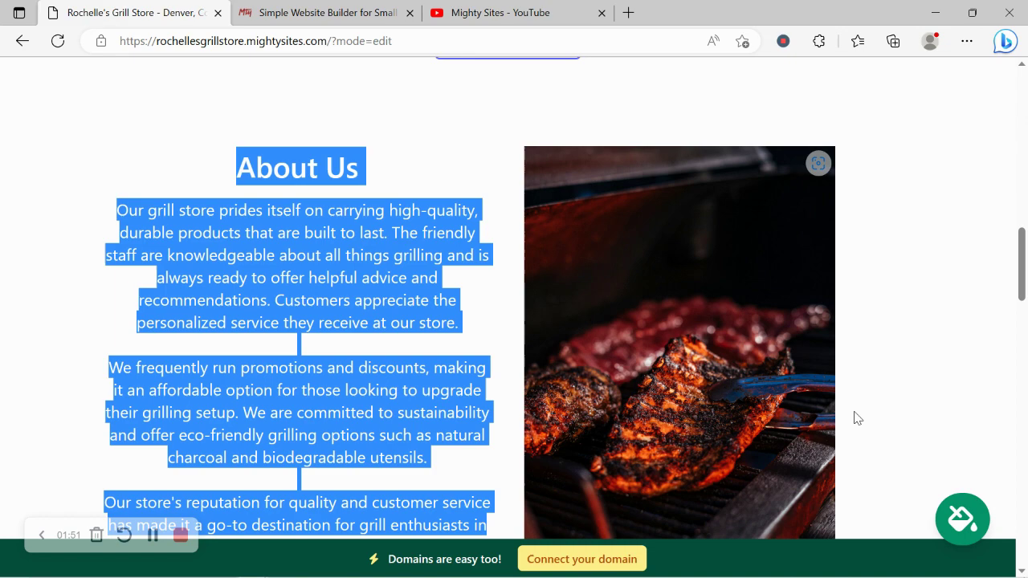
click(873, 421)
Scroll on through the Services and location sections to the bottom of the site
scroll(873, 421, down, 8)
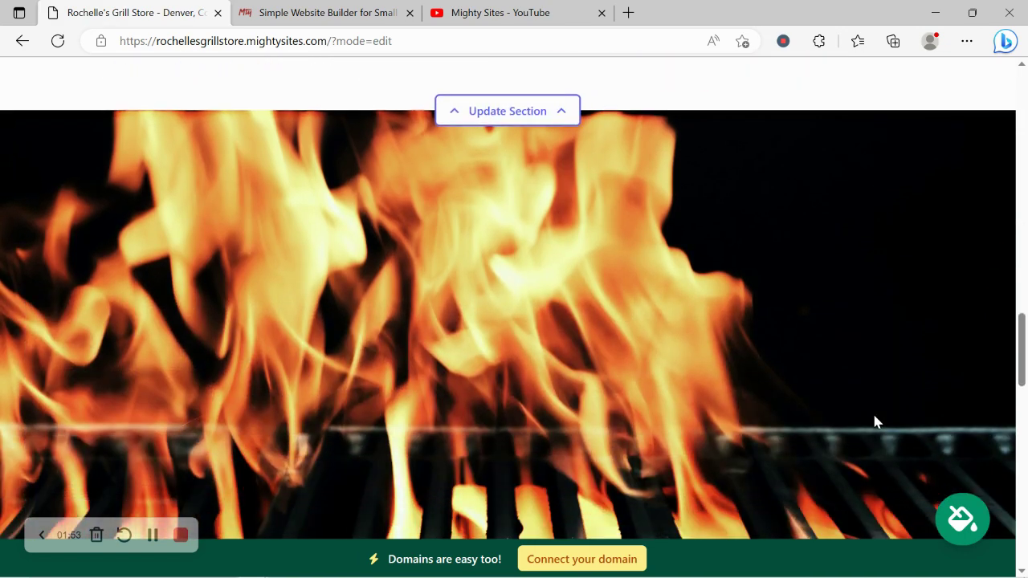
scroll(874, 416, down, 2)
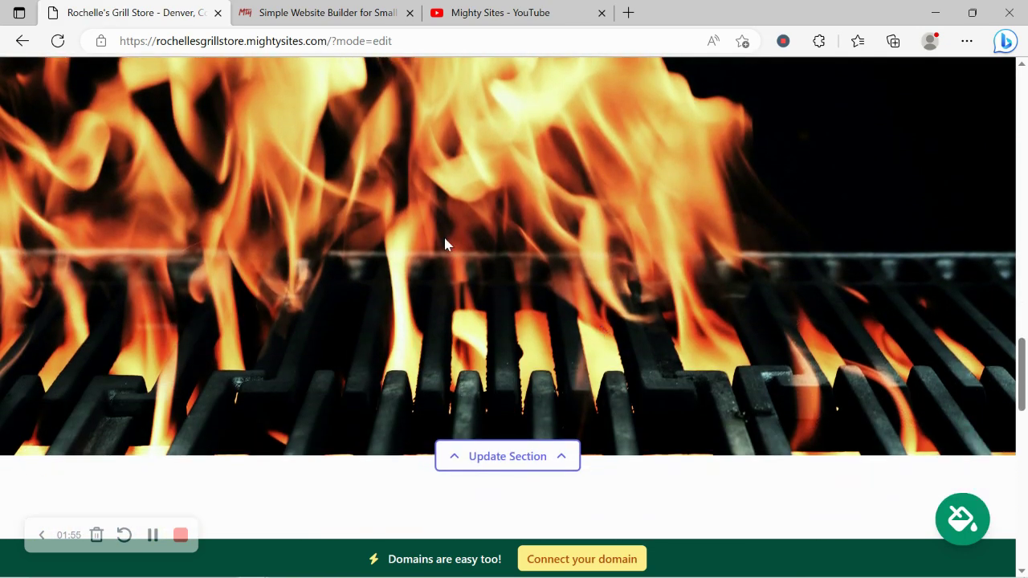
scroll(446, 243, down, 5)
scroll(448, 244, down, 1)
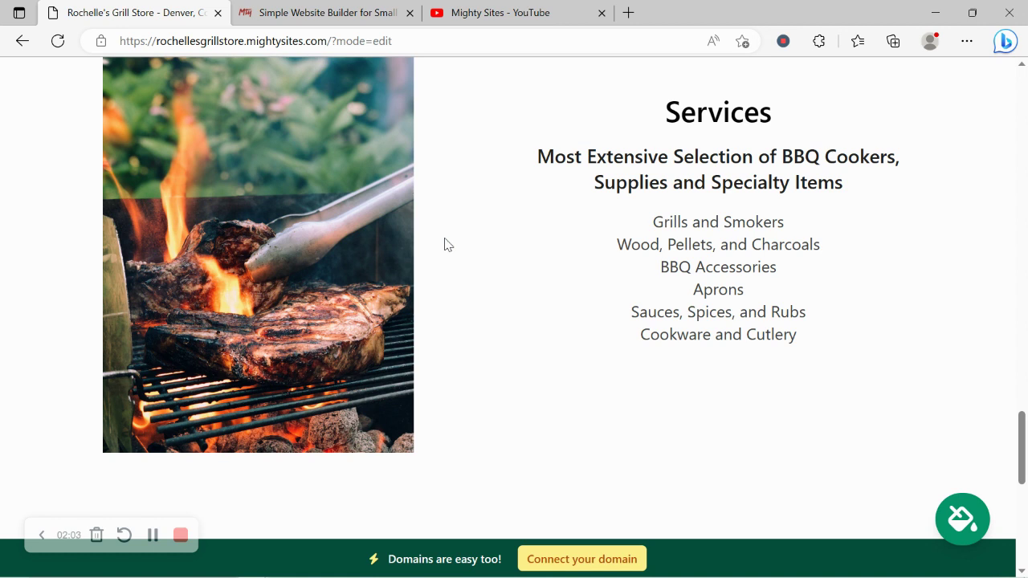
scroll(448, 244, down, 2)
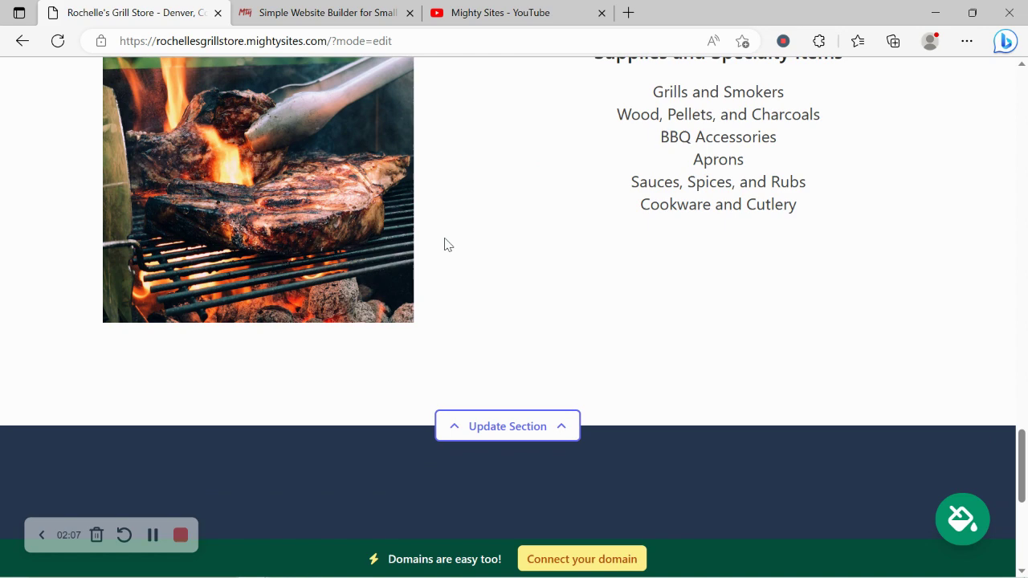
scroll(448, 244, down, 4)
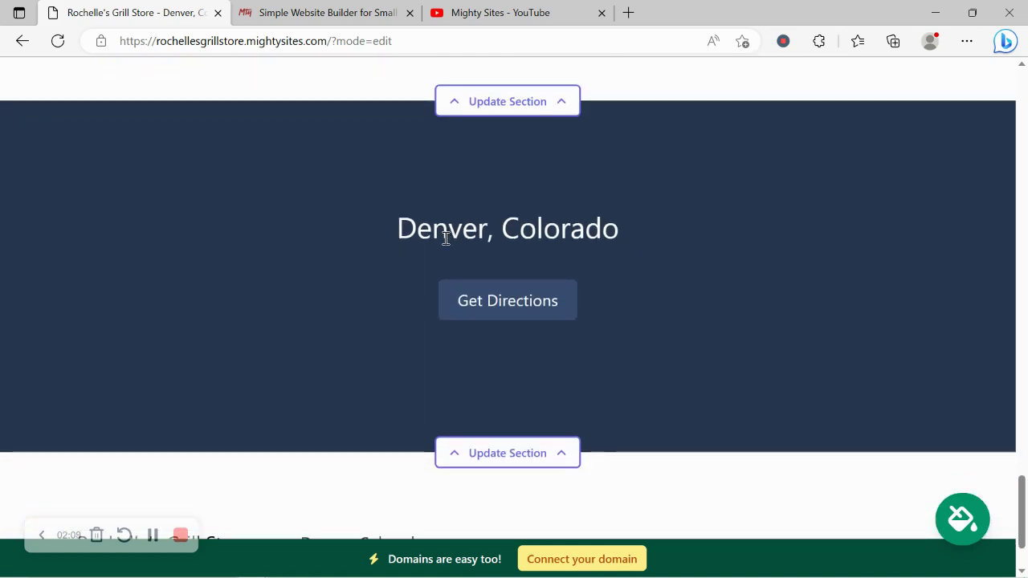
scroll(446, 239, down, 1)
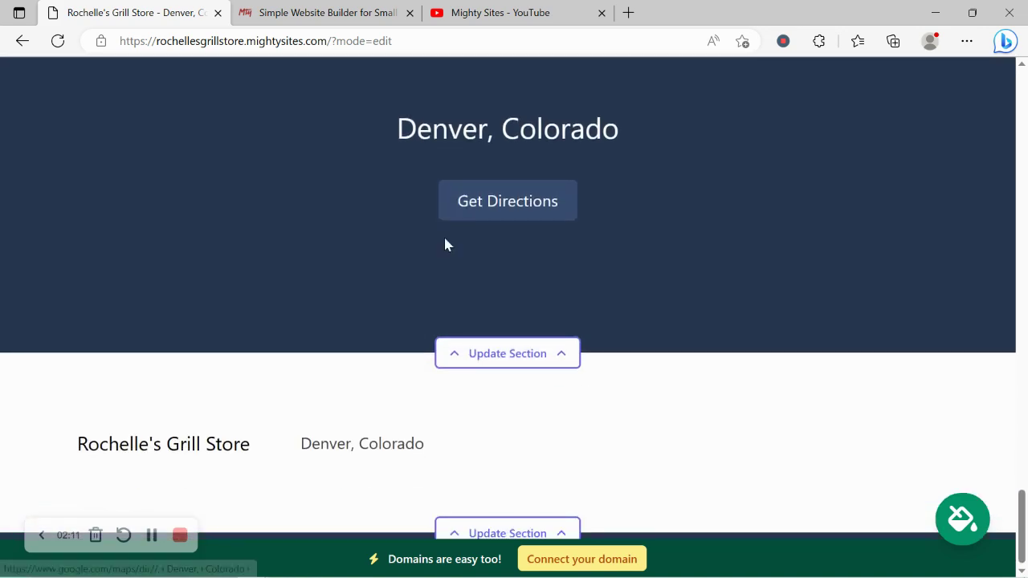
Scroll back up to the hero at the top of the page
scroll(447, 244, up, 9)
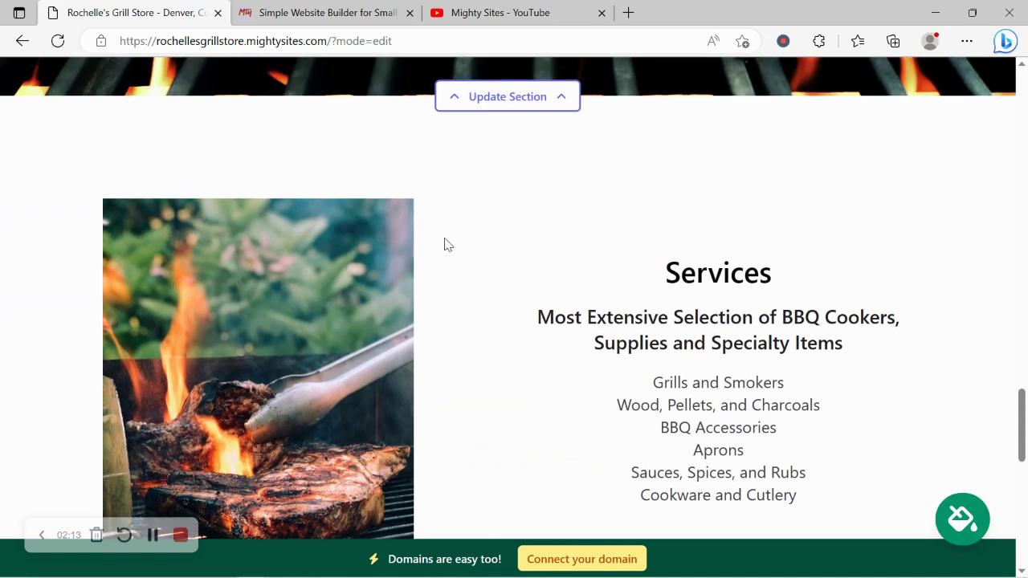
scroll(447, 244, up, 5)
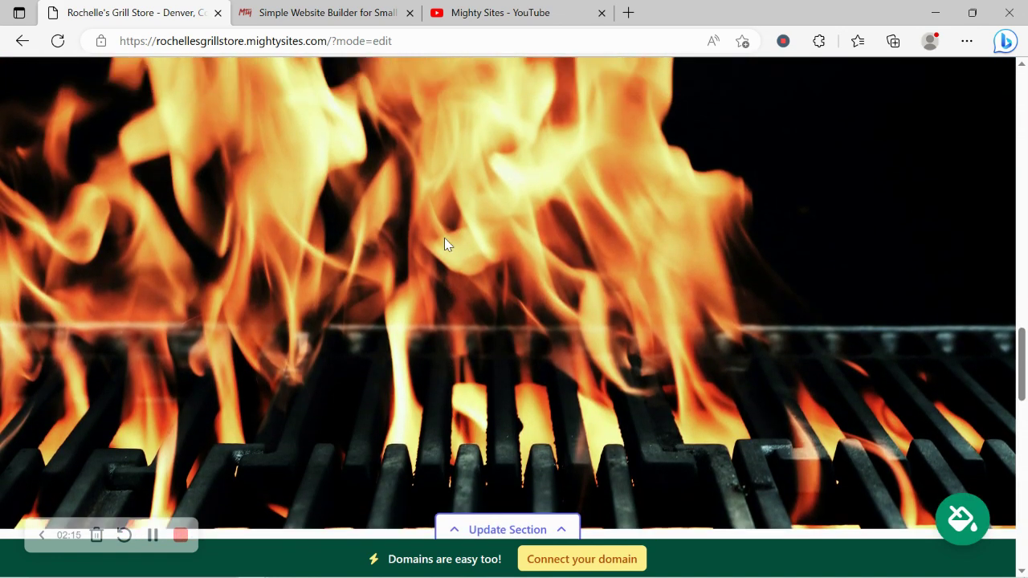
scroll(448, 244, up, 6)
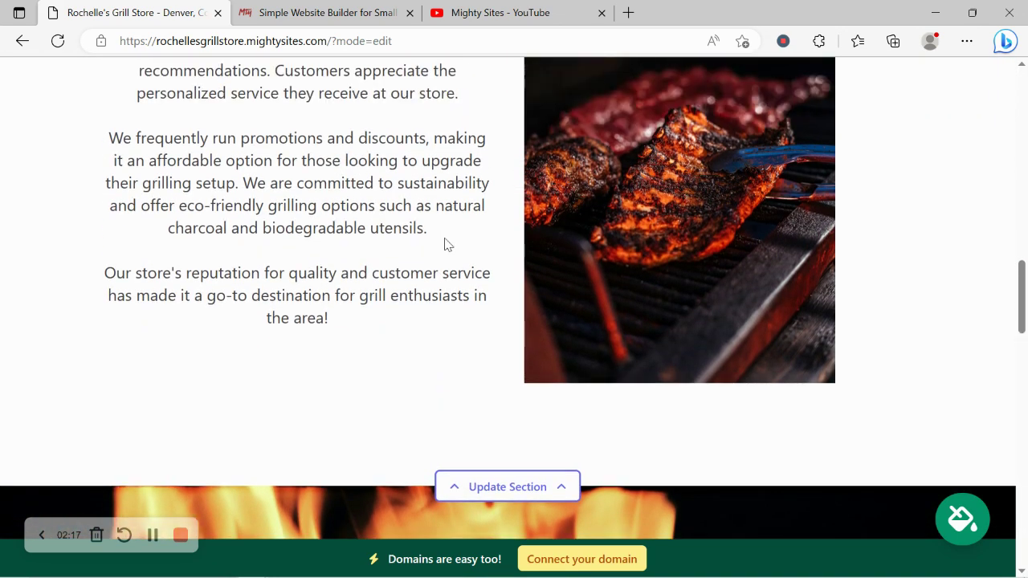
scroll(447, 244, up, 2)
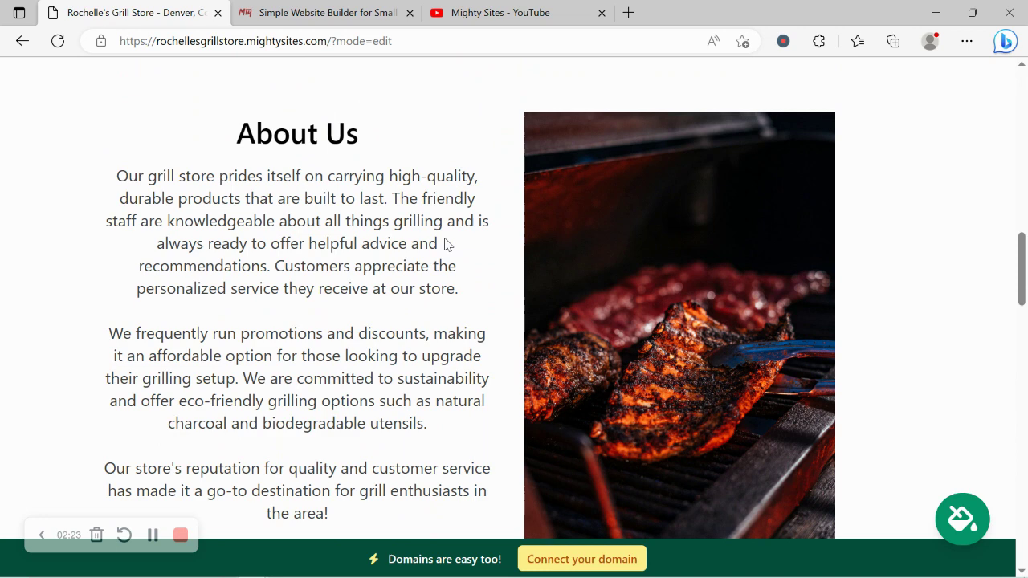
scroll(447, 244, up, 2)
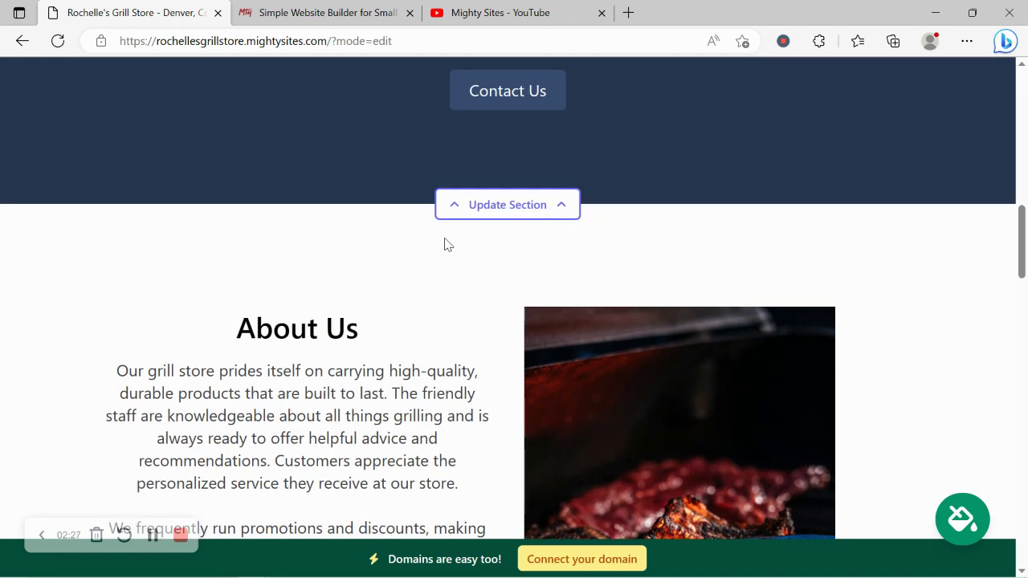
scroll(447, 244, up, 5)
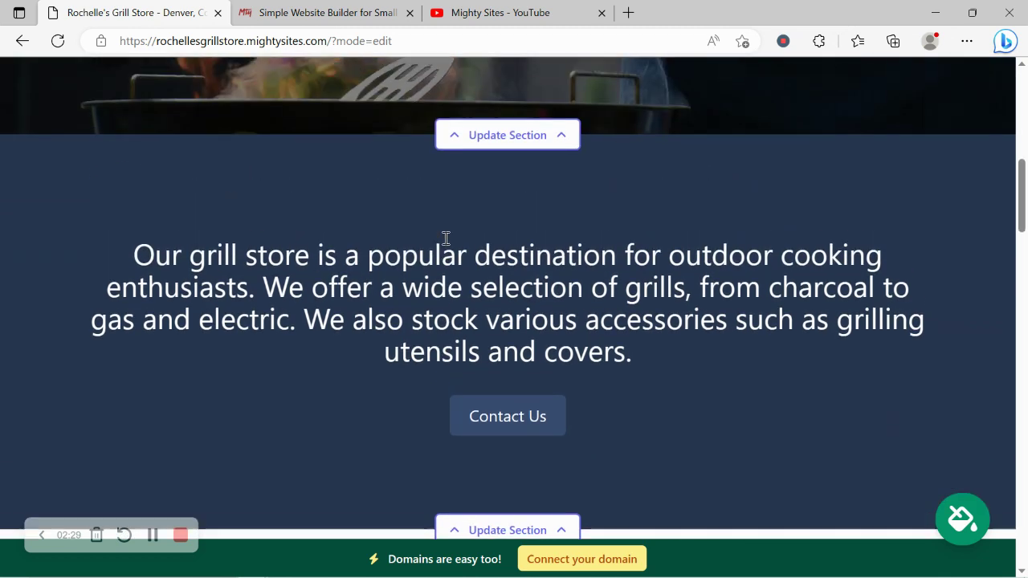
scroll(447, 244, up, 4)
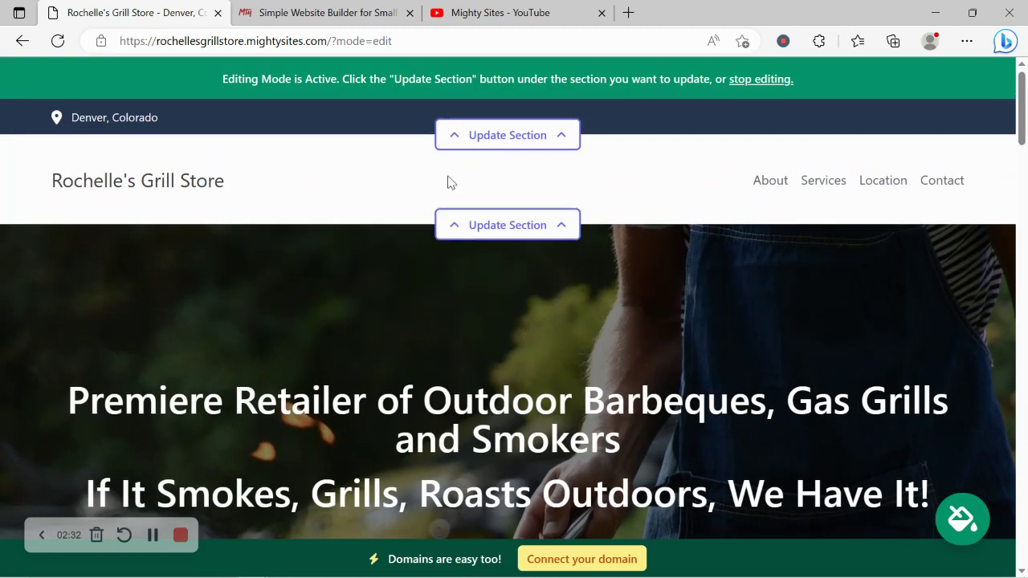
In the location details, enter the organization email, show it on the site, and add the phone number
click(503, 138)
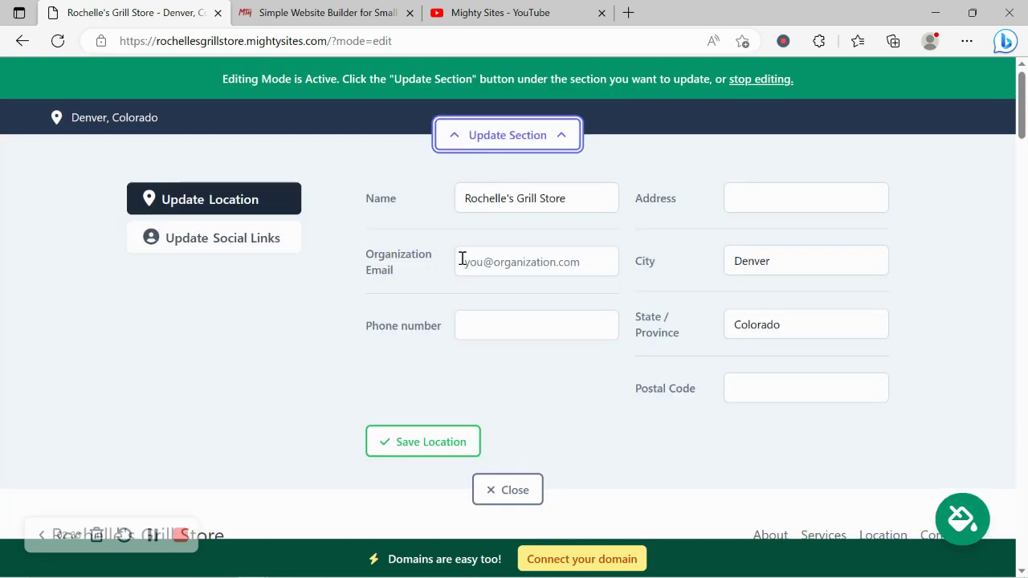
click(510, 265)
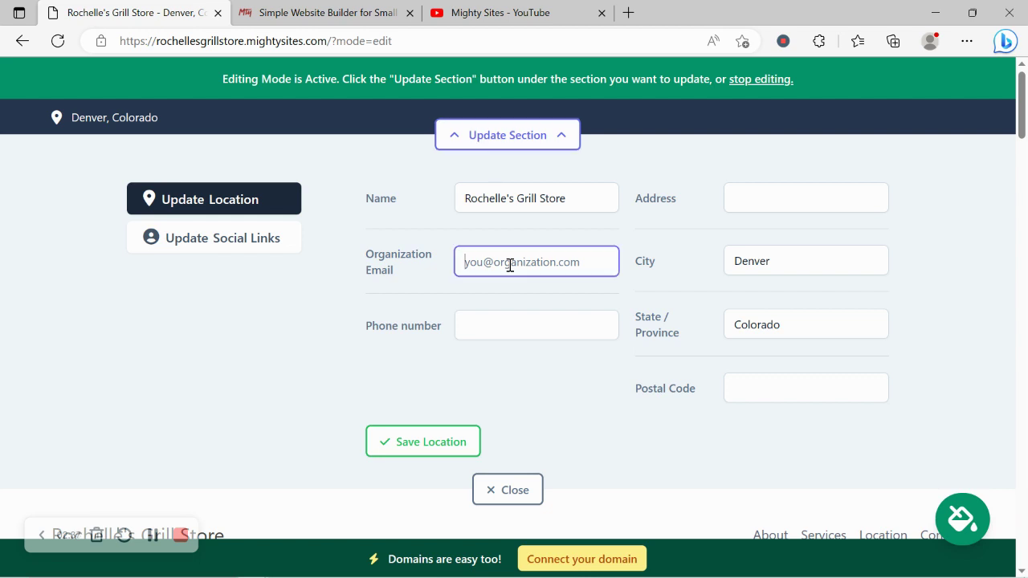
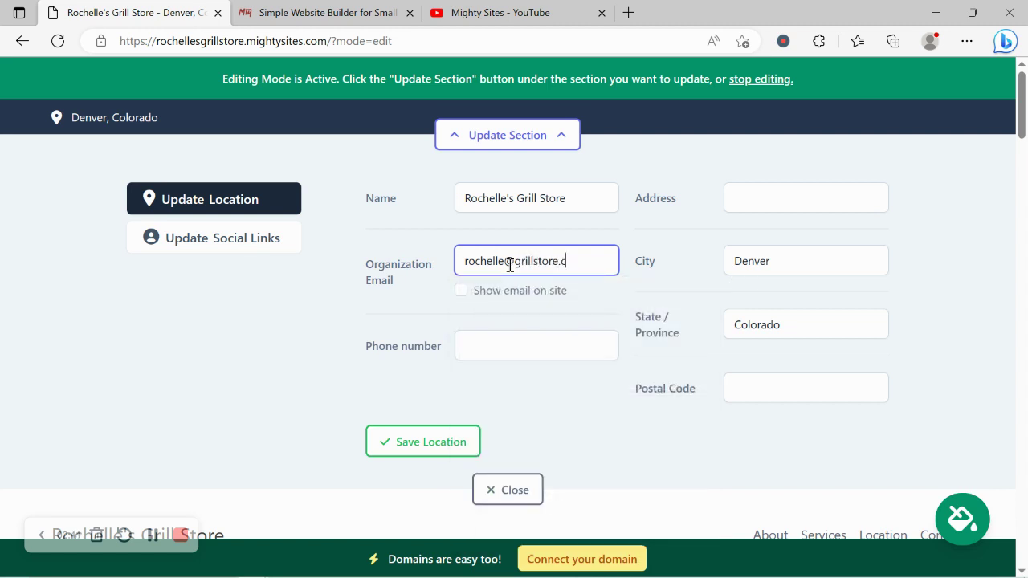
click(460, 291)
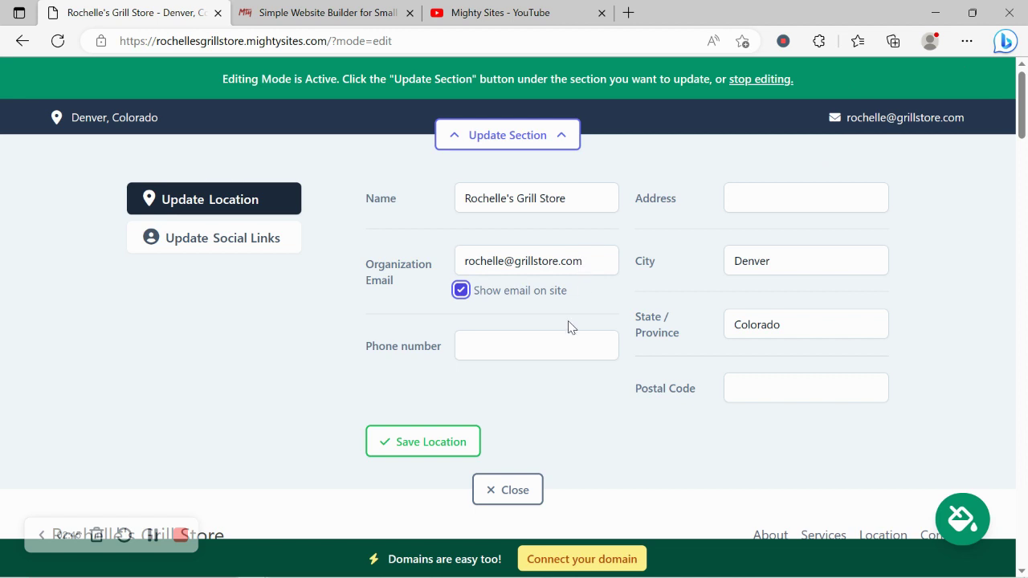
click(554, 343)
text(565-8909)
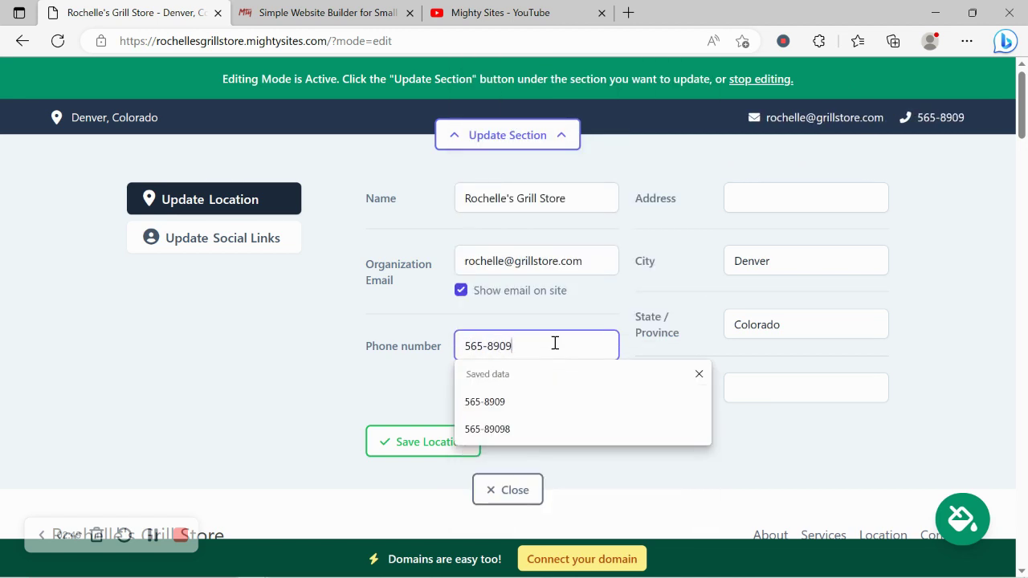
Enter the store's street address and postal code, save the location, and return to the editor
click(779, 190)
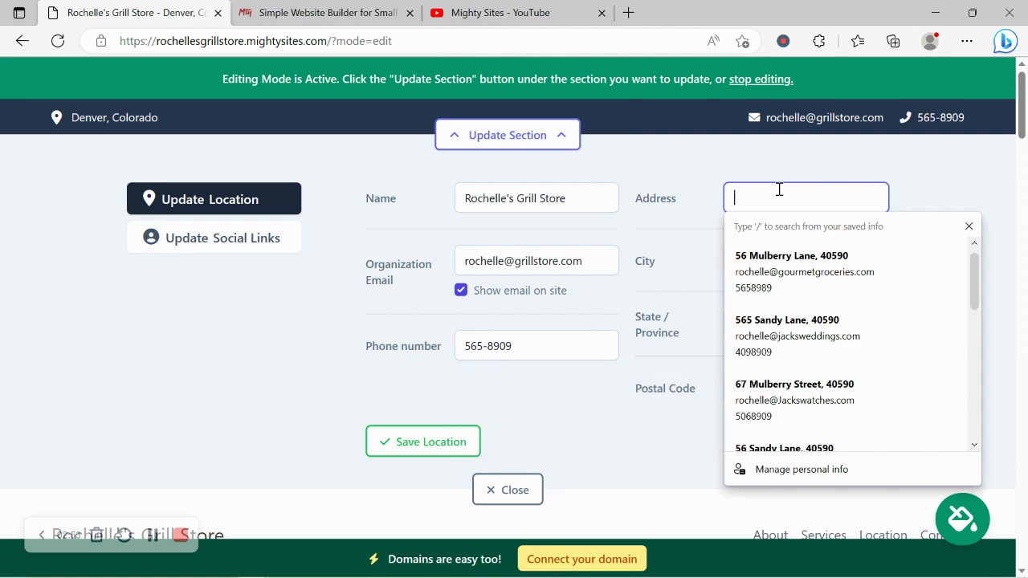
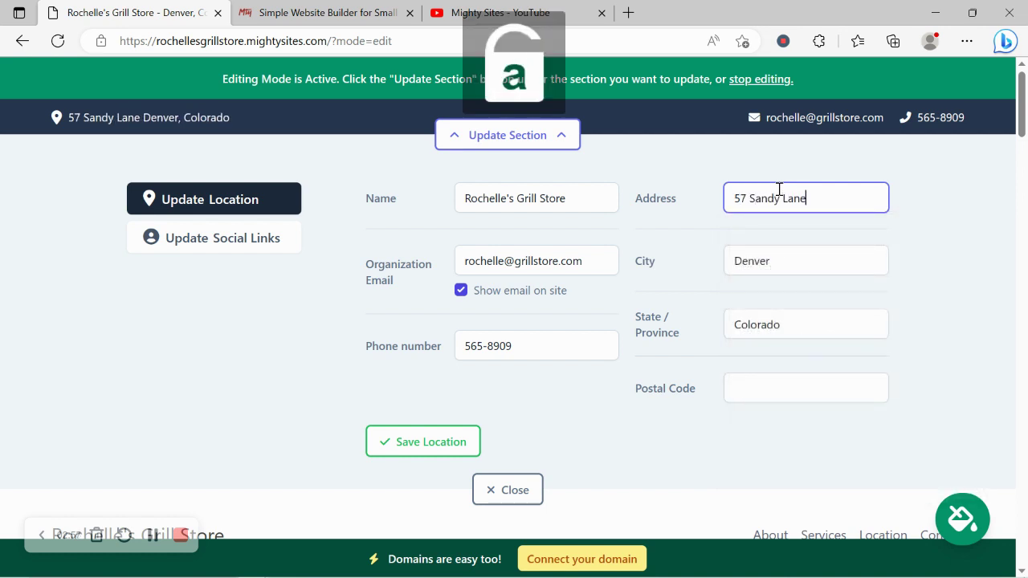
click(787, 390)
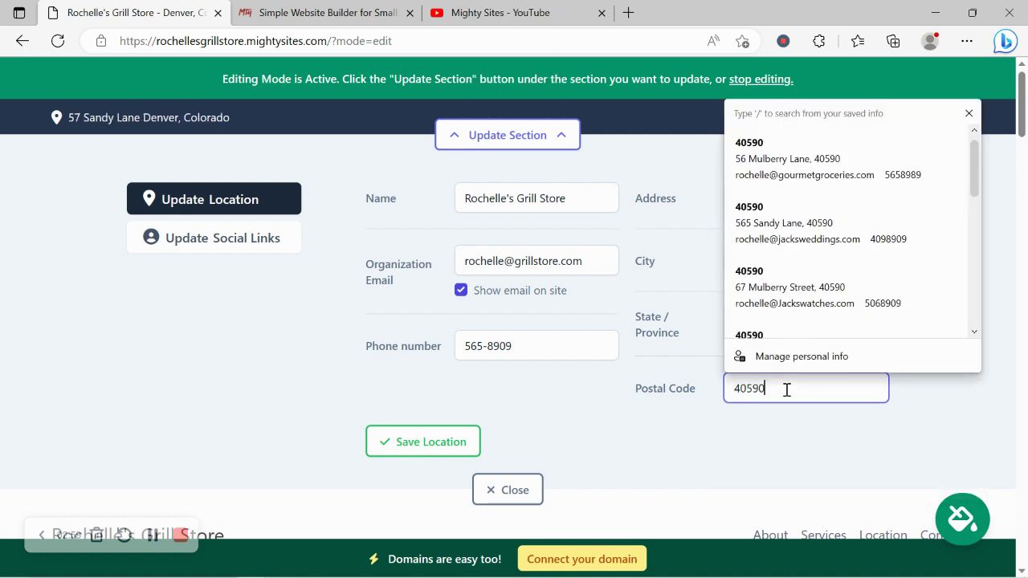
click(441, 449)
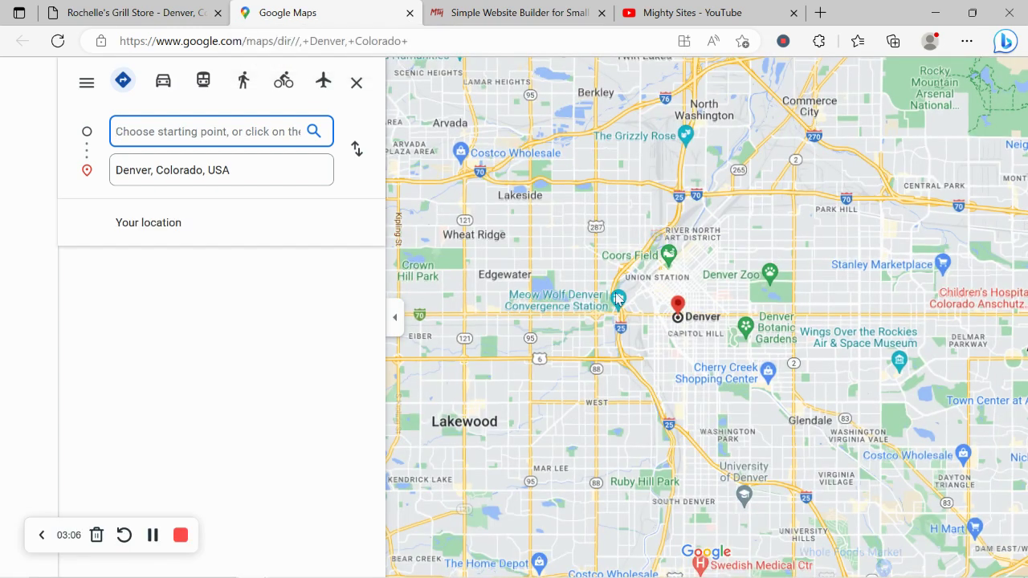
click(132, 12)
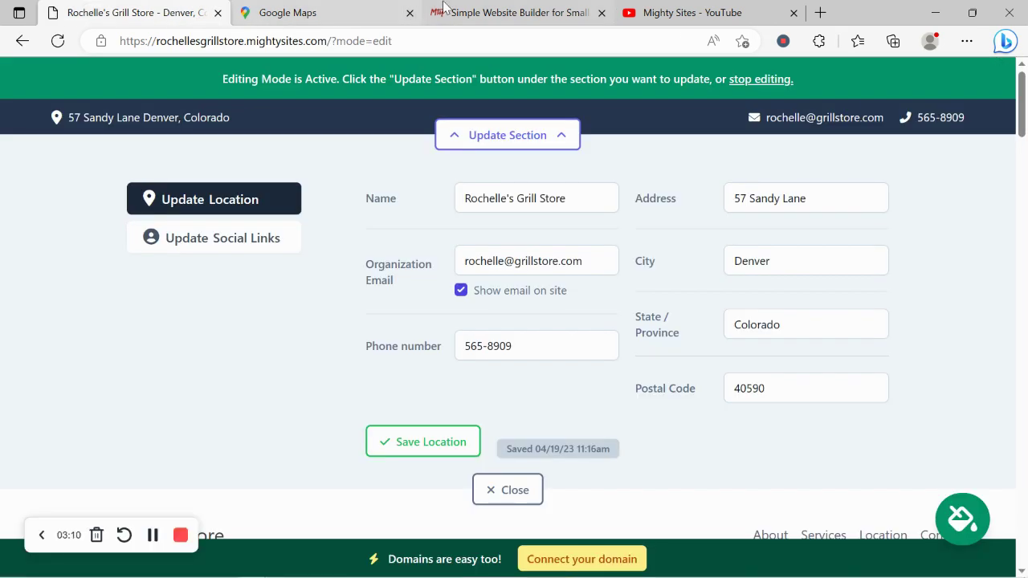
Set both the Instagram and Twitter handles to mightysitesusa, check the footer, and close the social links editor
click(411, 14)
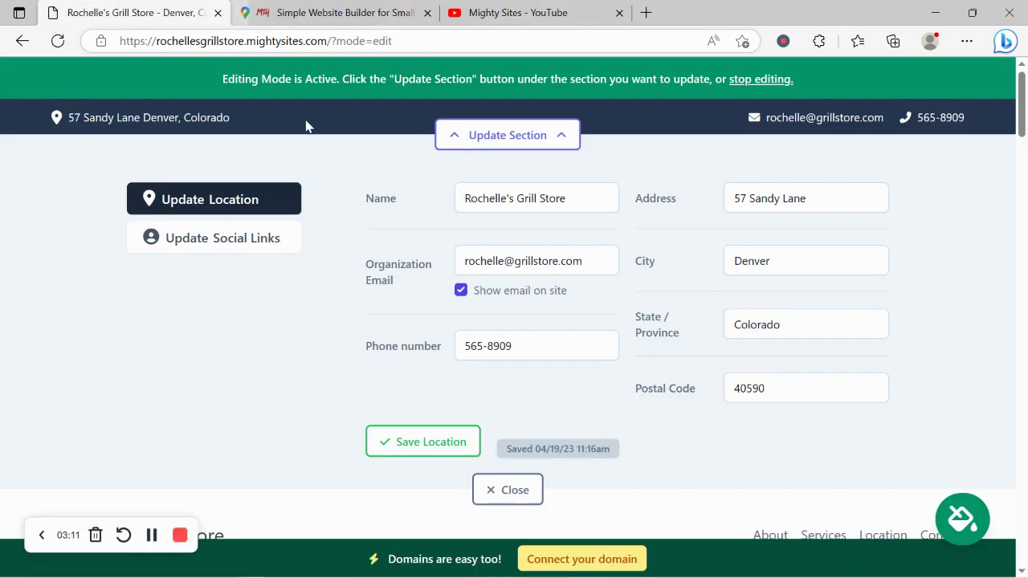
click(197, 241)
click(552, 207)
text(mi)
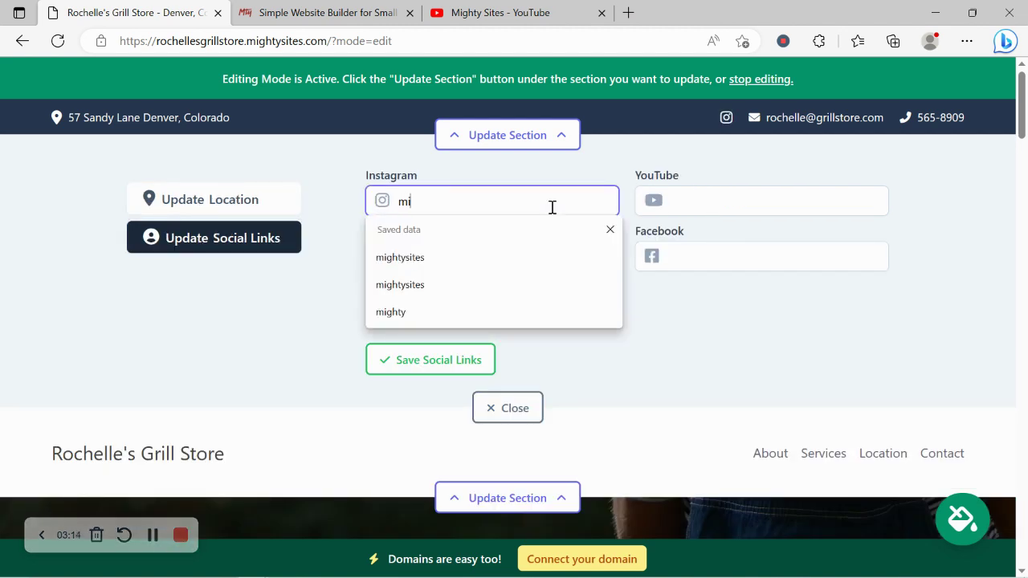
text(ghtysitesusa)
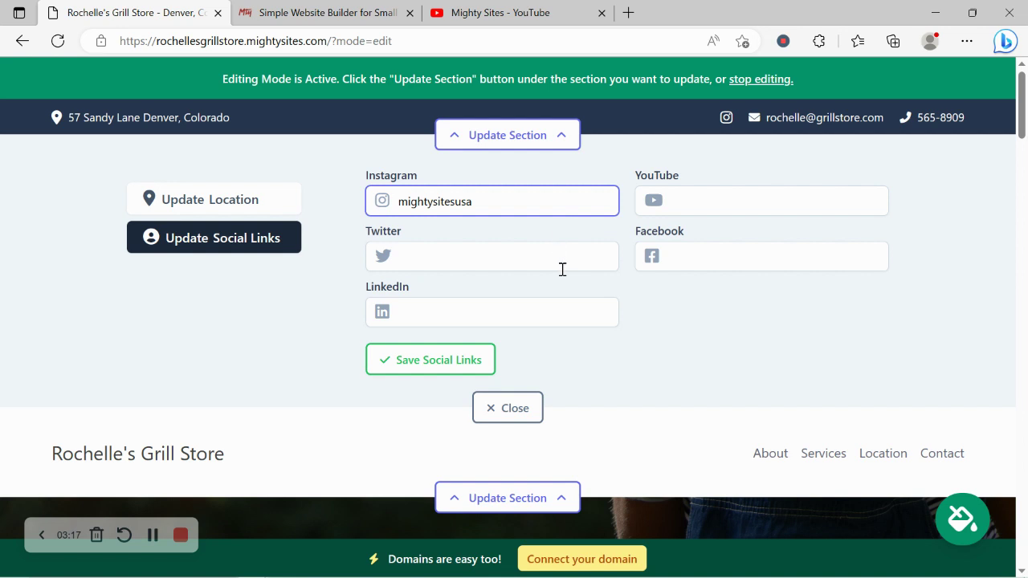
click(562, 270)
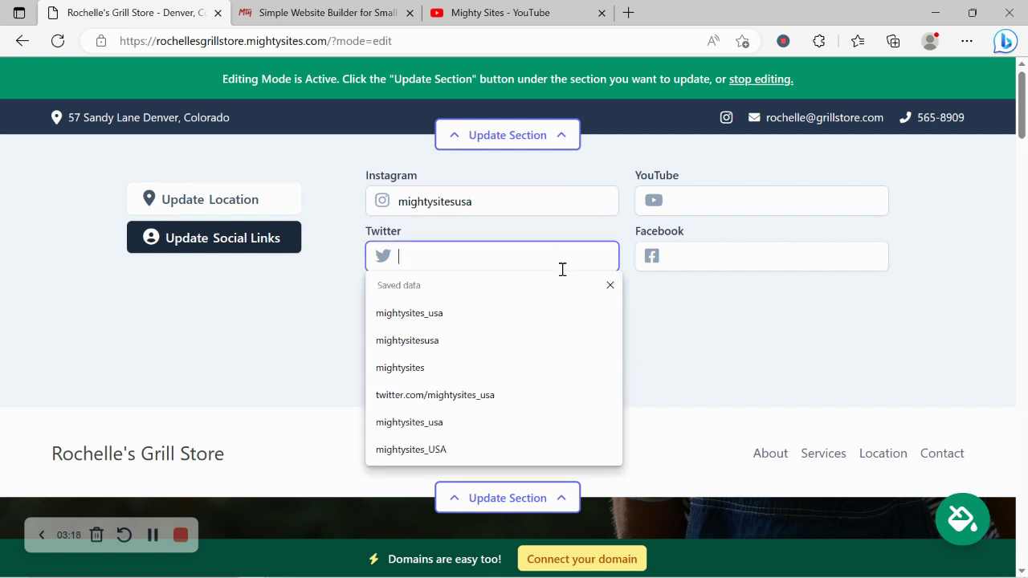
text(mightysi)
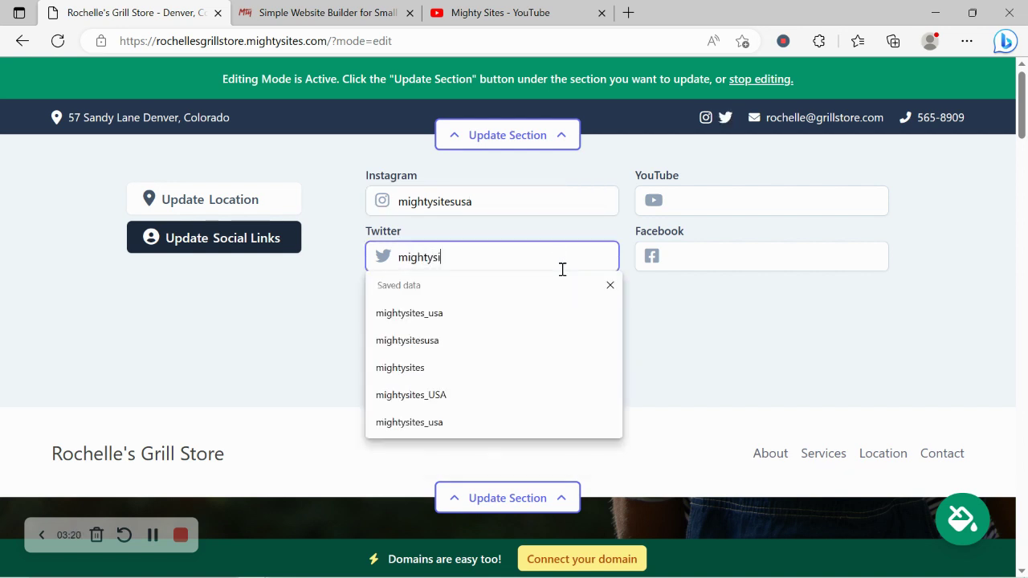
text(usa)
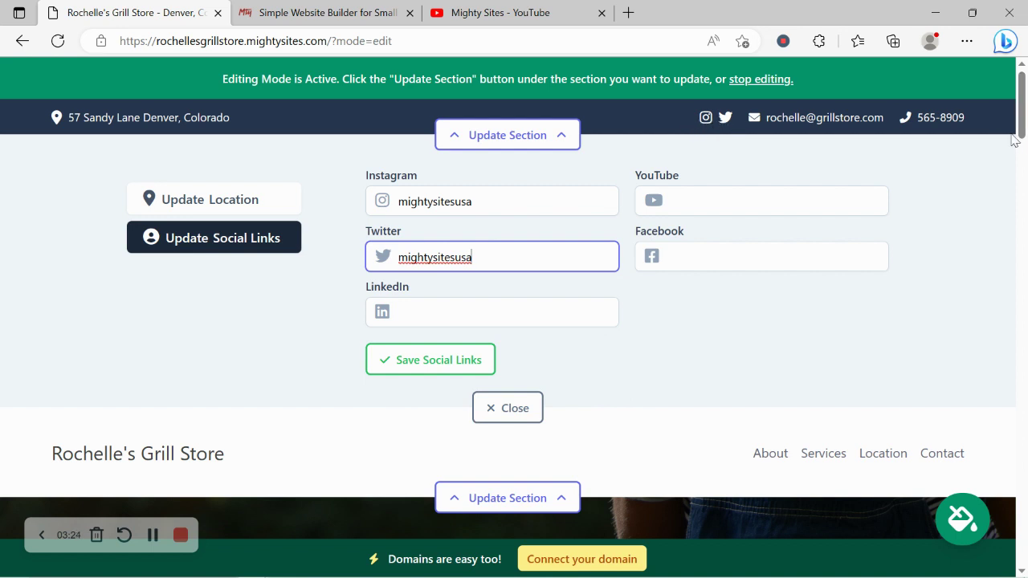
drag(1023, 104, 1026, 502)
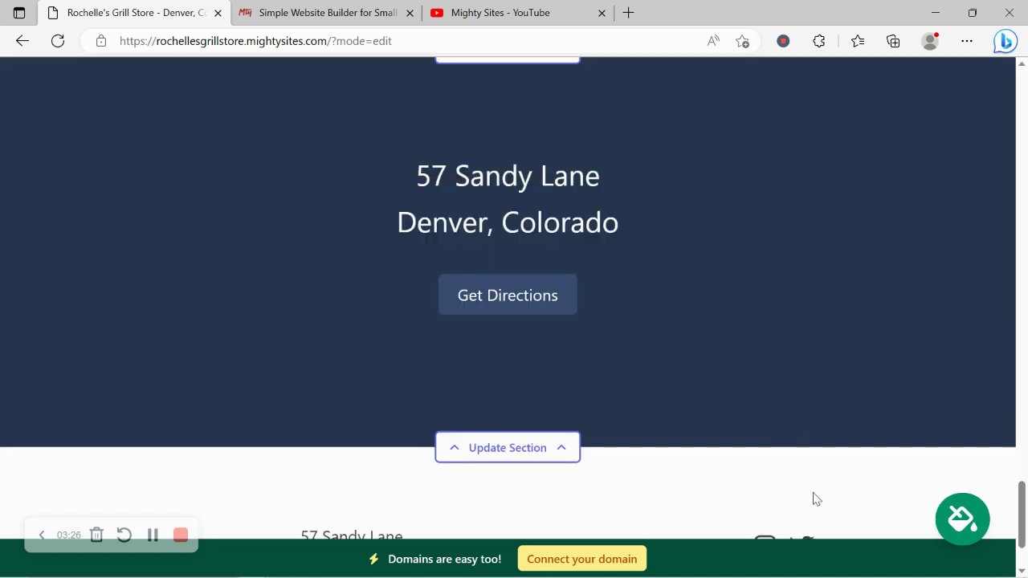
scroll(1025, 518, down, 2)
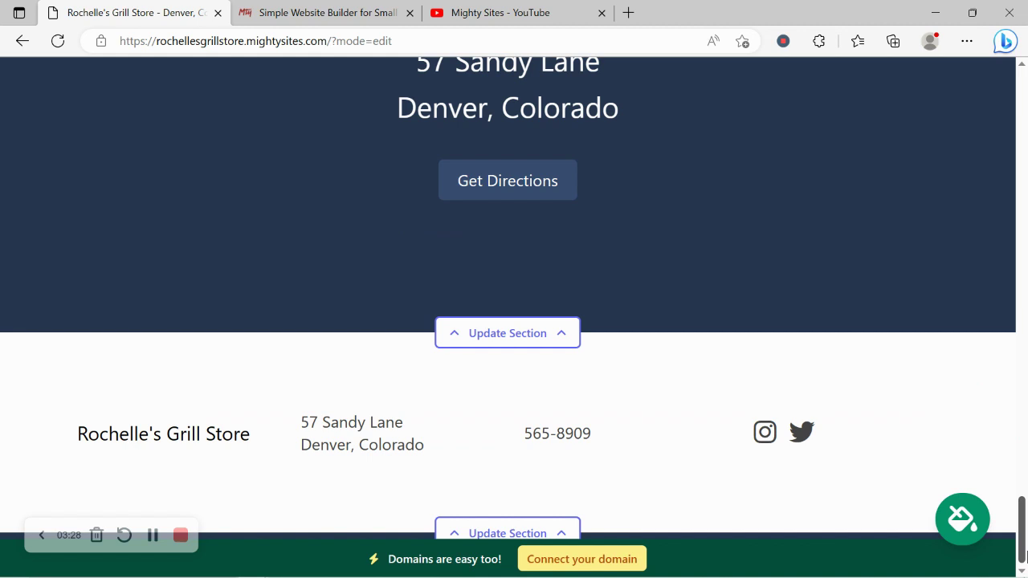
drag(1026, 526, 1025, 108)
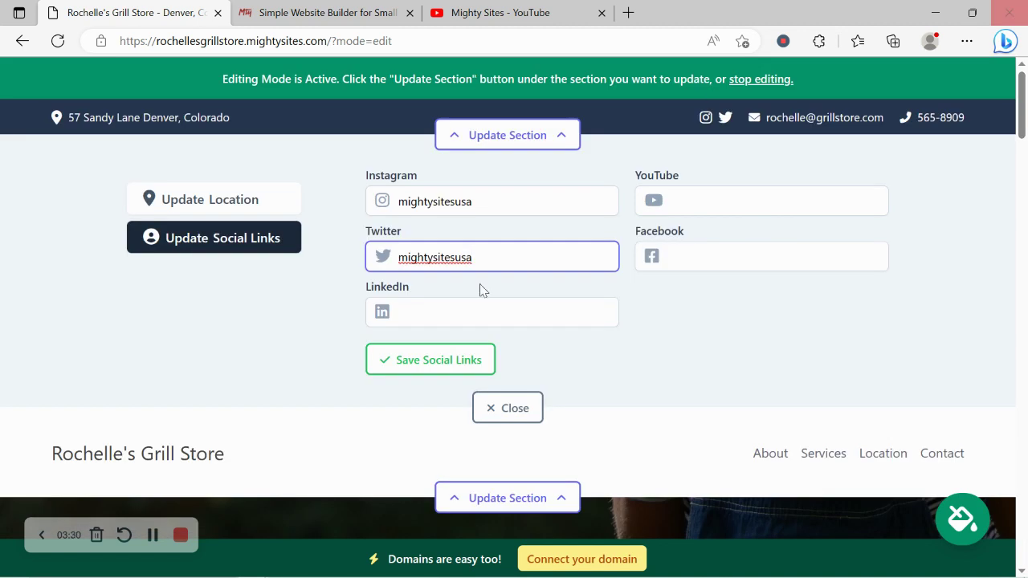
click(514, 409)
Upload the Mighty Sites logo image as the header's new logo
click(471, 225)
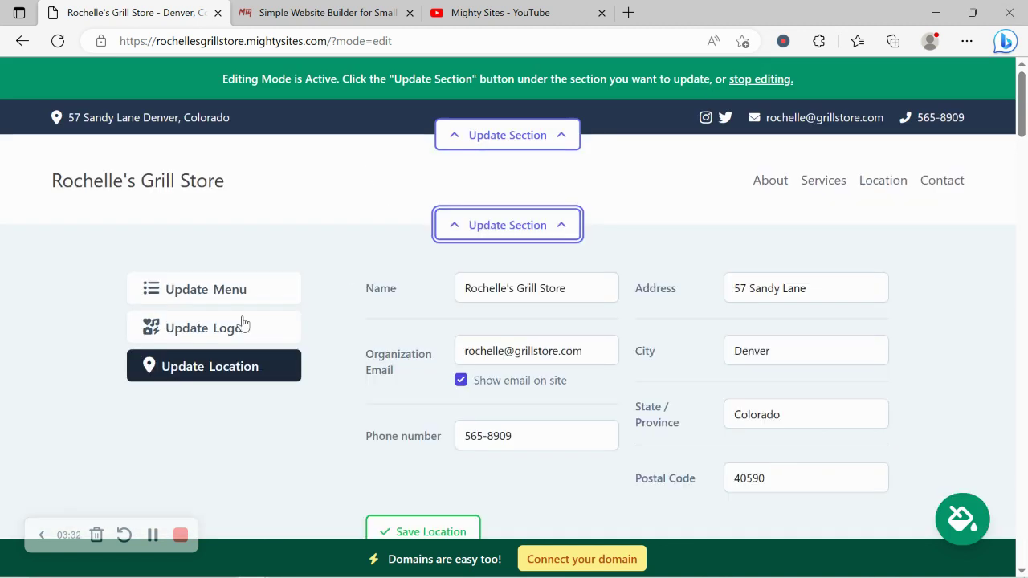
click(185, 341)
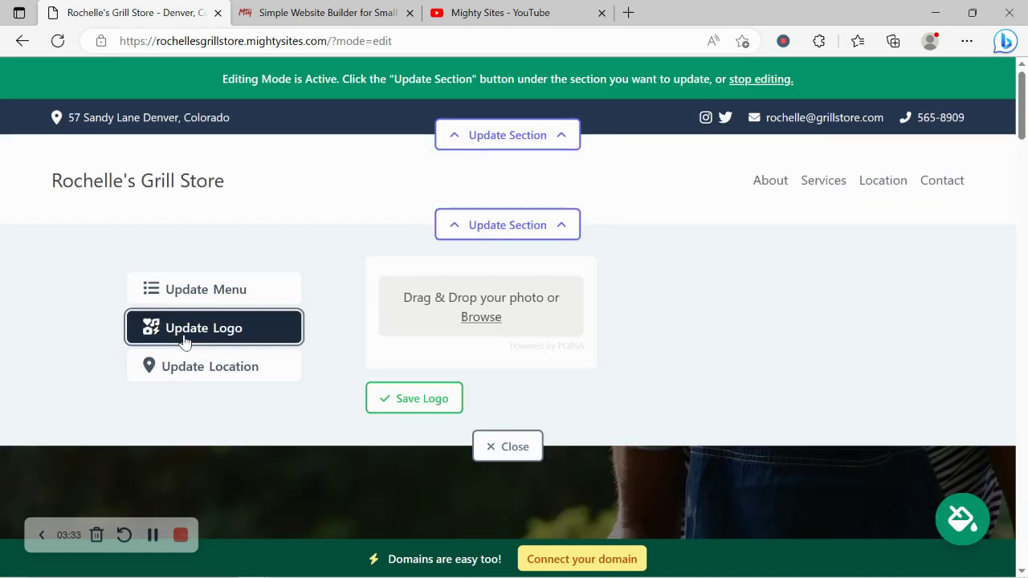
click(497, 318)
double_click(490, 153)
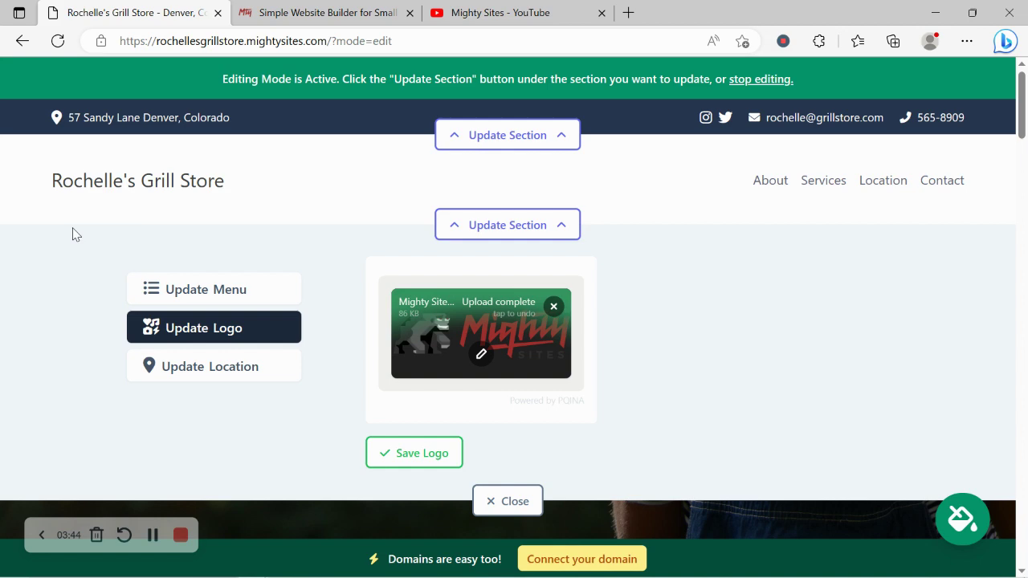
Crop the uploaded logo tightly and save it to the header
click(480, 355)
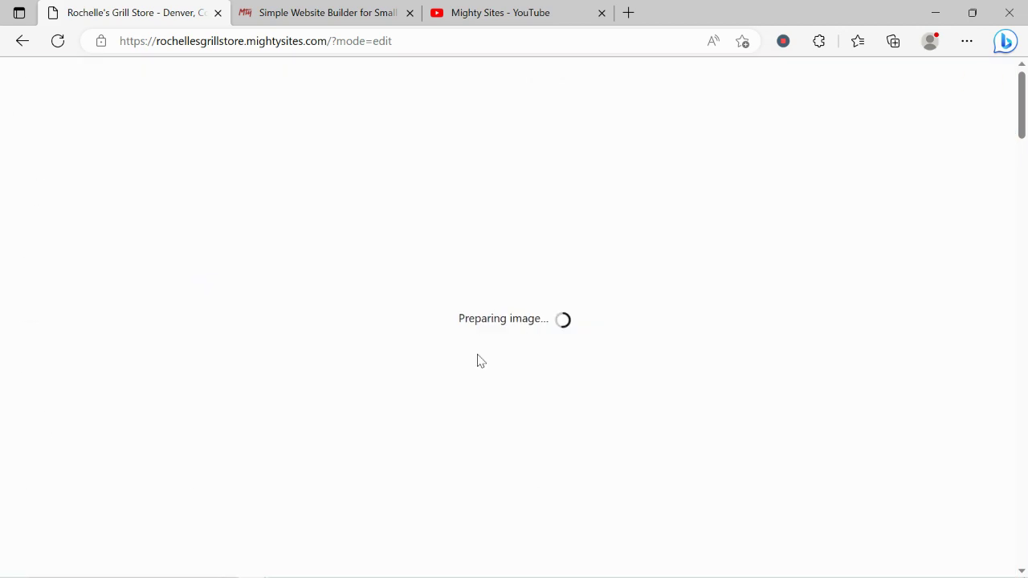
drag(196, 191, 197, 200)
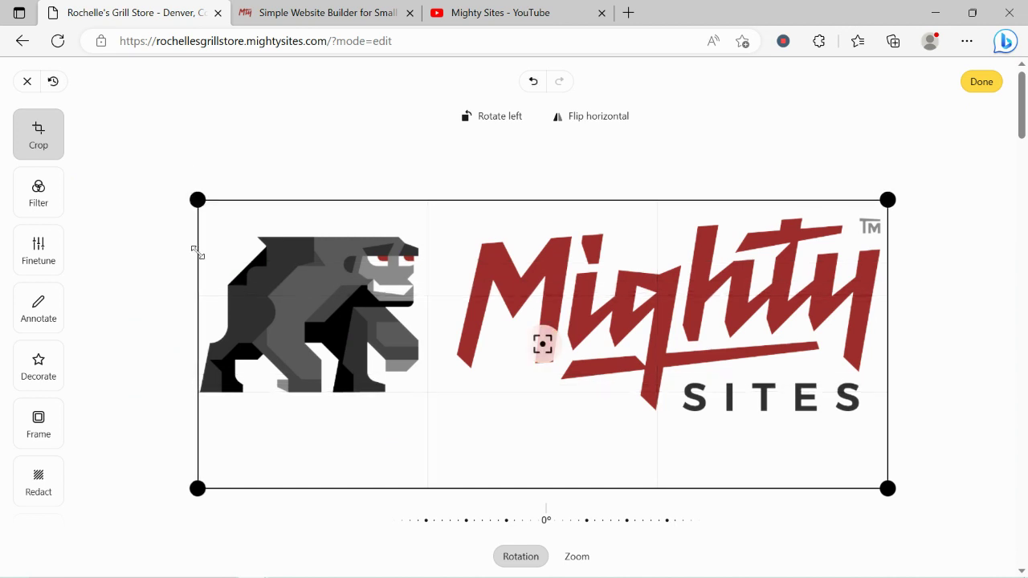
drag(197, 487, 191, 439)
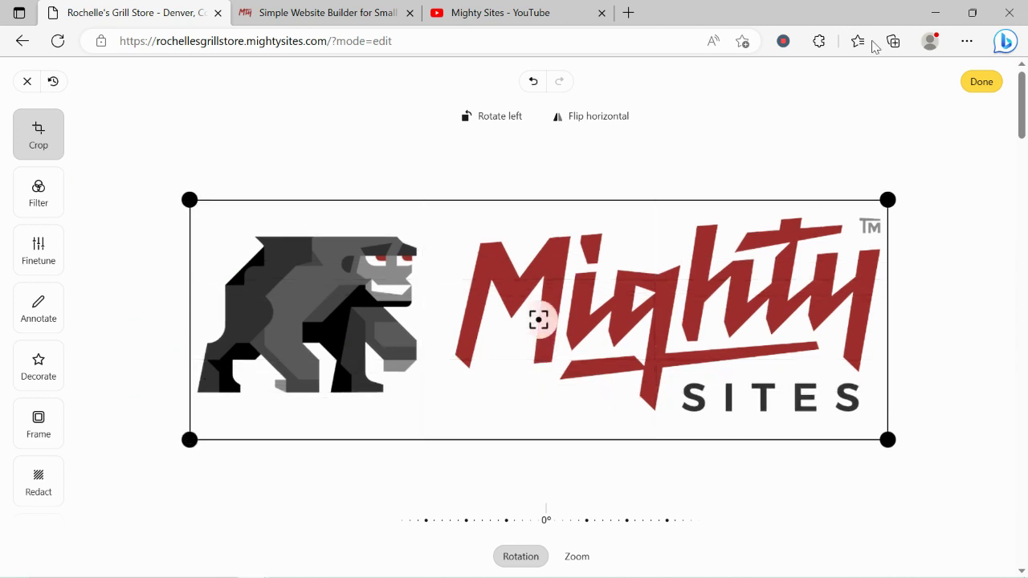
click(979, 82)
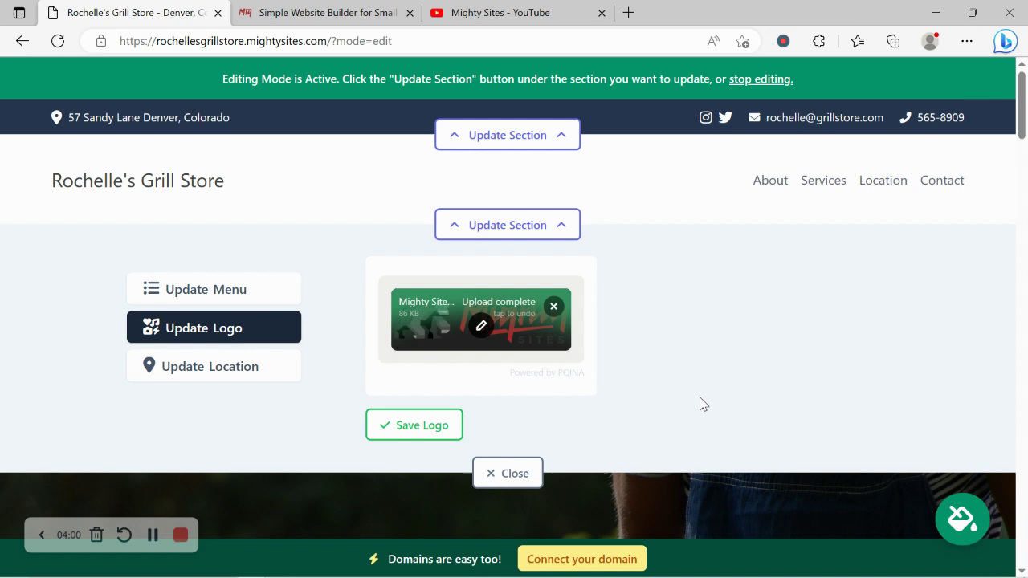
click(409, 436)
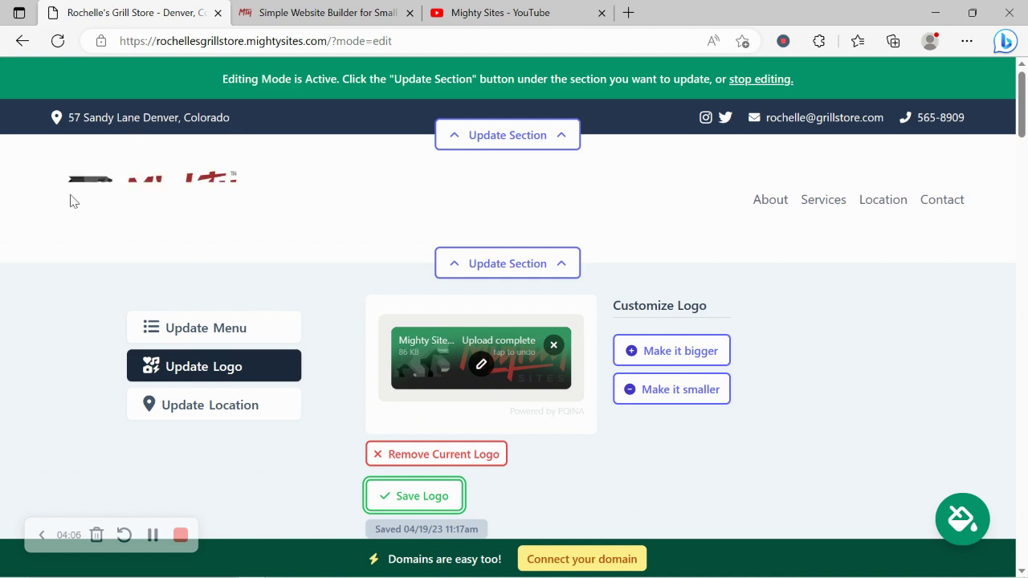
Close the logo editor, scroll through the hero and text sections, and return to the top
scroll(181, 147, down, 2)
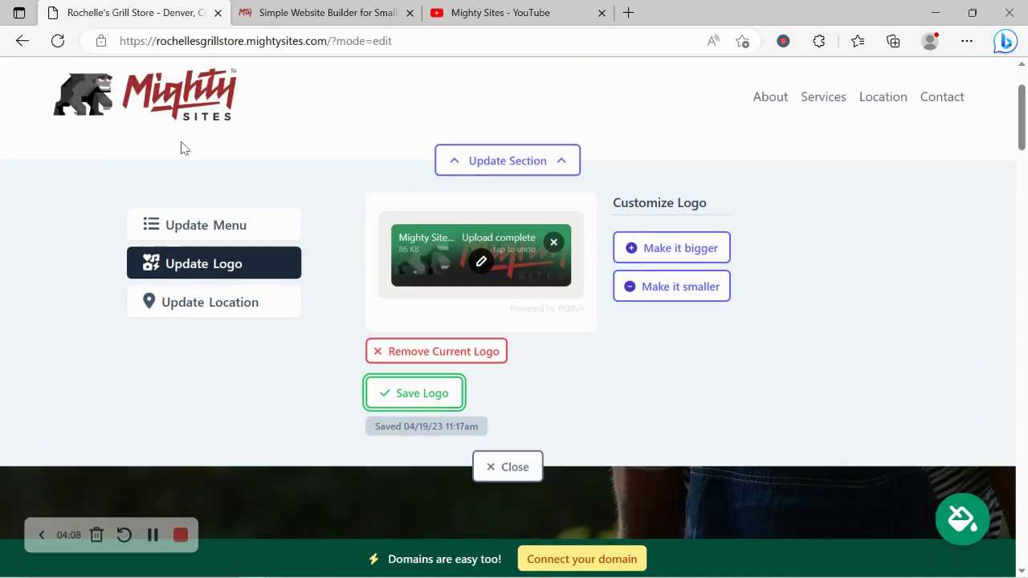
click(488, 440)
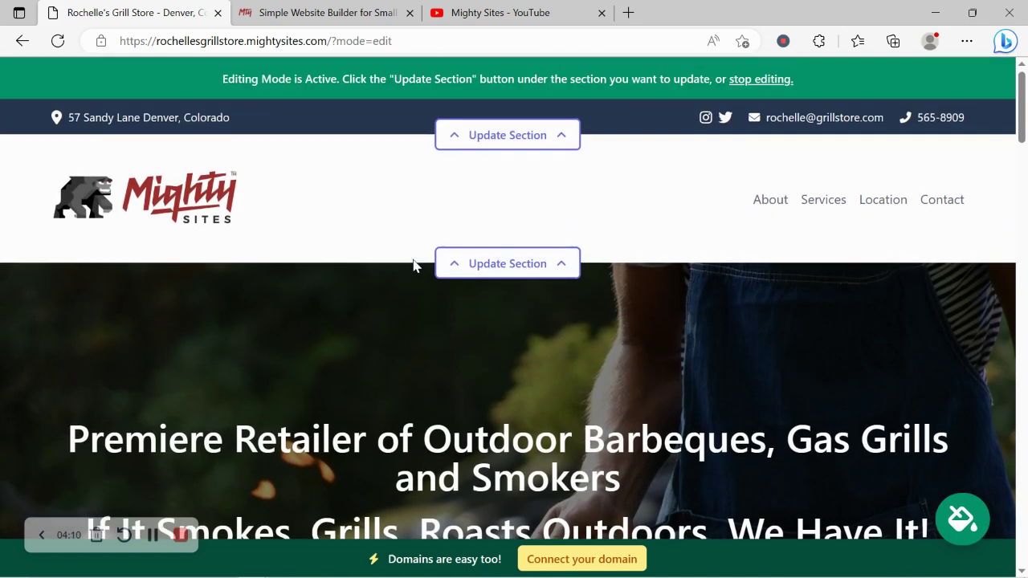
scroll(413, 265, down, 5)
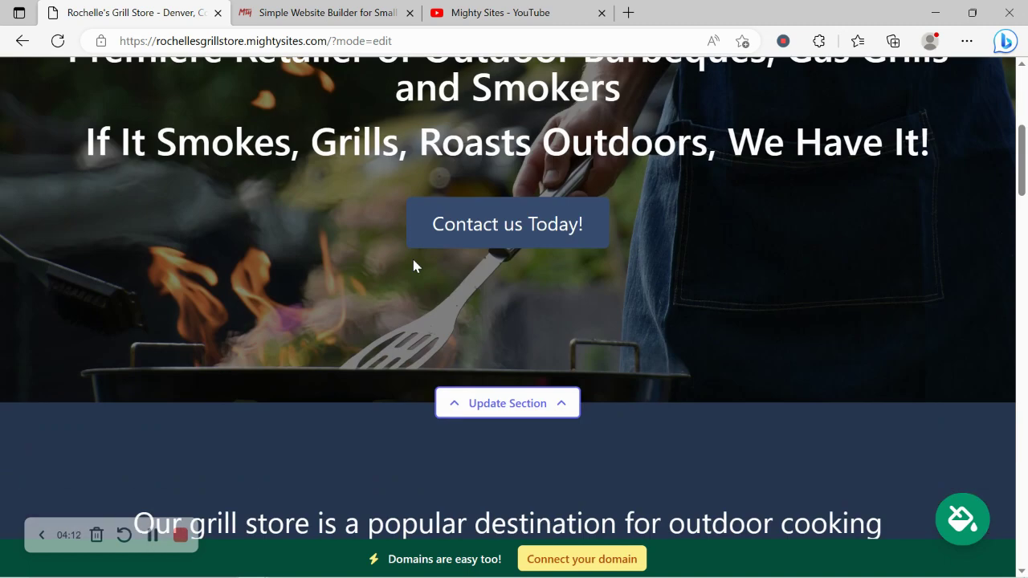
scroll(413, 266, down, 4)
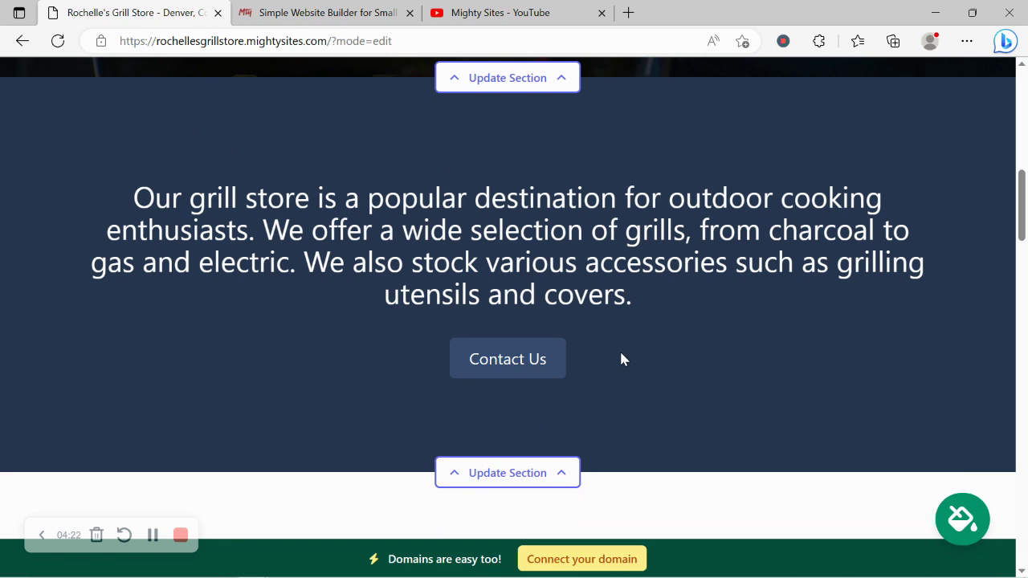
scroll(621, 359, up, 5)
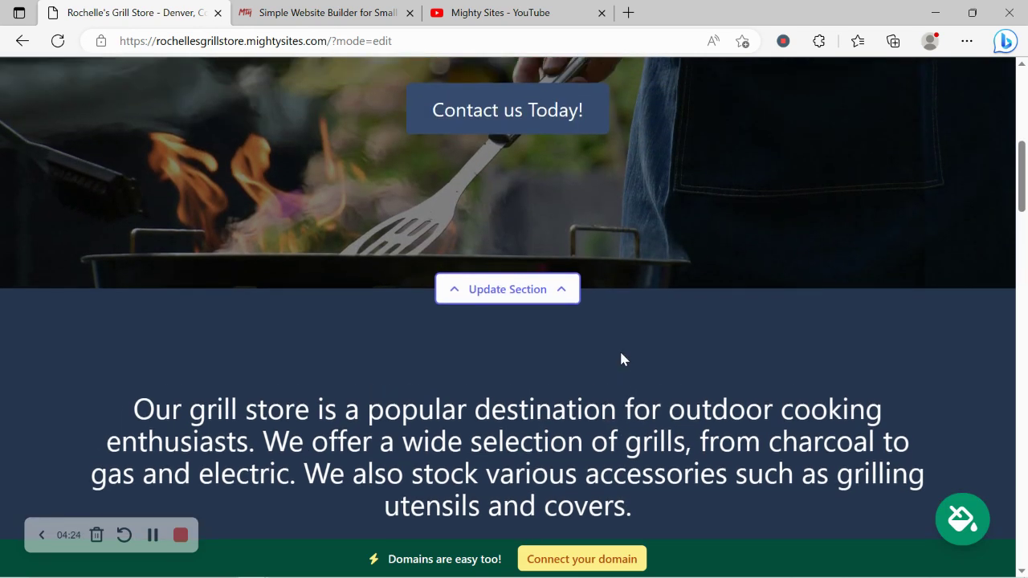
scroll(620, 359, up, 4)
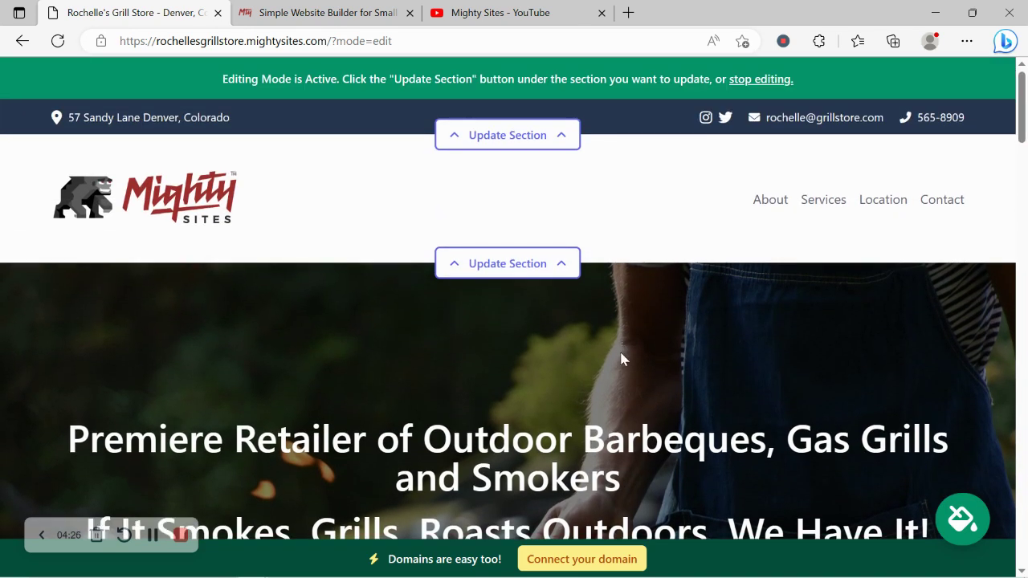
Browse the colour themes, preview maroon and pink, then apply the dark red theme
click(967, 534)
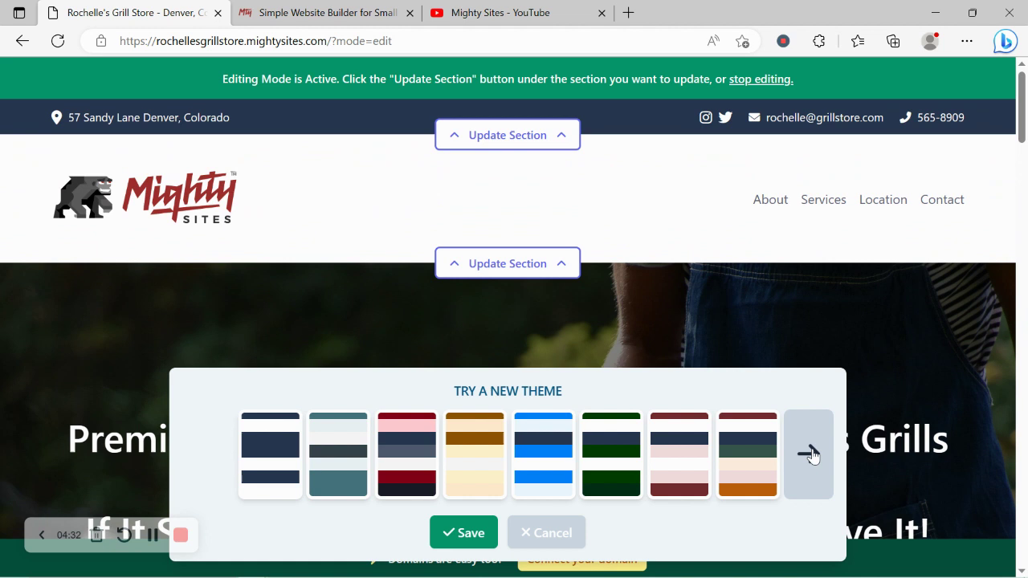
click(811, 455)
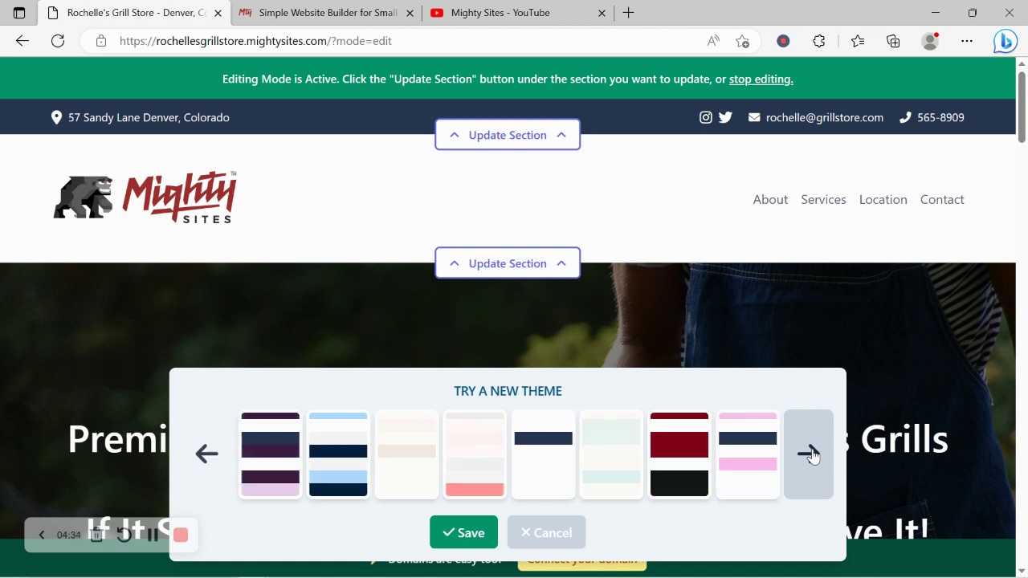
click(795, 424)
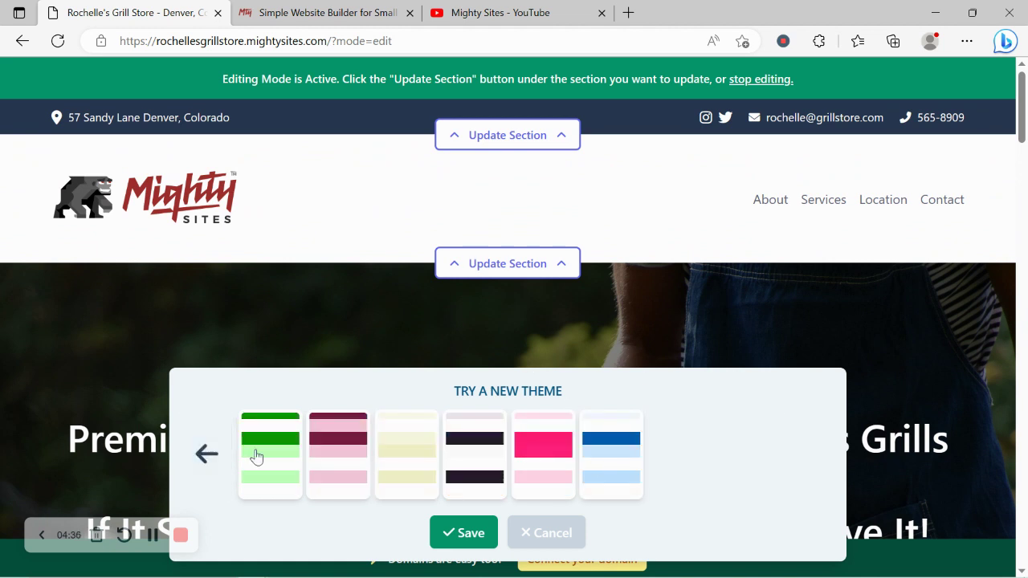
click(335, 470)
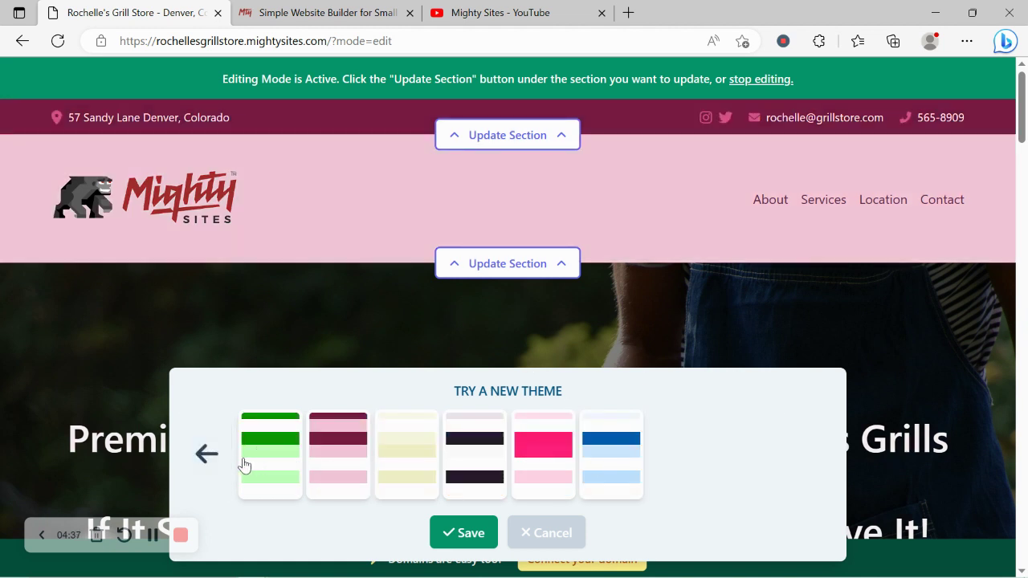
click(202, 455)
click(691, 455)
scroll(692, 454, down, 5)
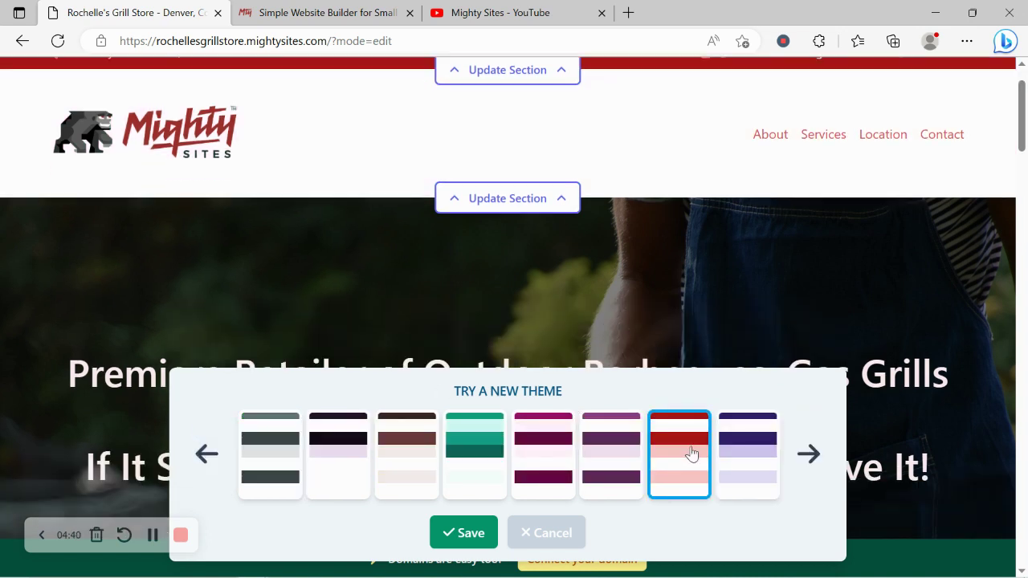
scroll(692, 454, up, 1)
scroll(691, 454, up, 4)
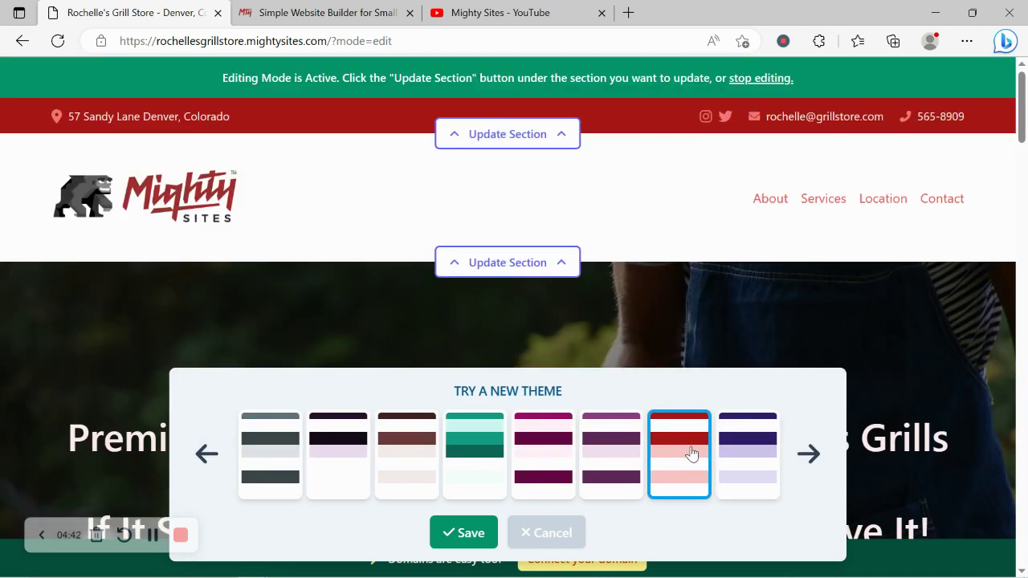
scroll(385, 379, down, 8)
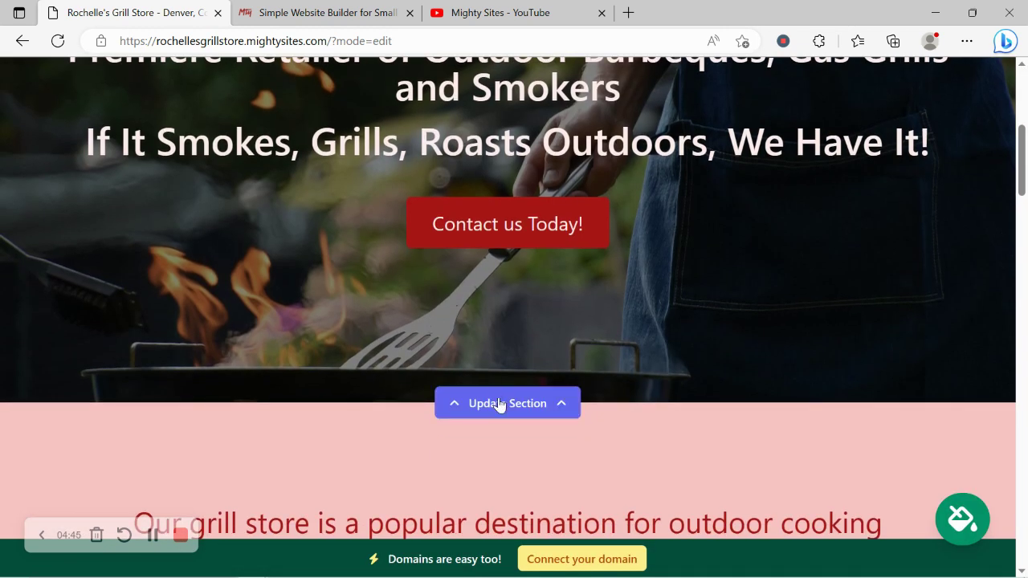
Open the hero's image options and browse the stock photo library
click(499, 404)
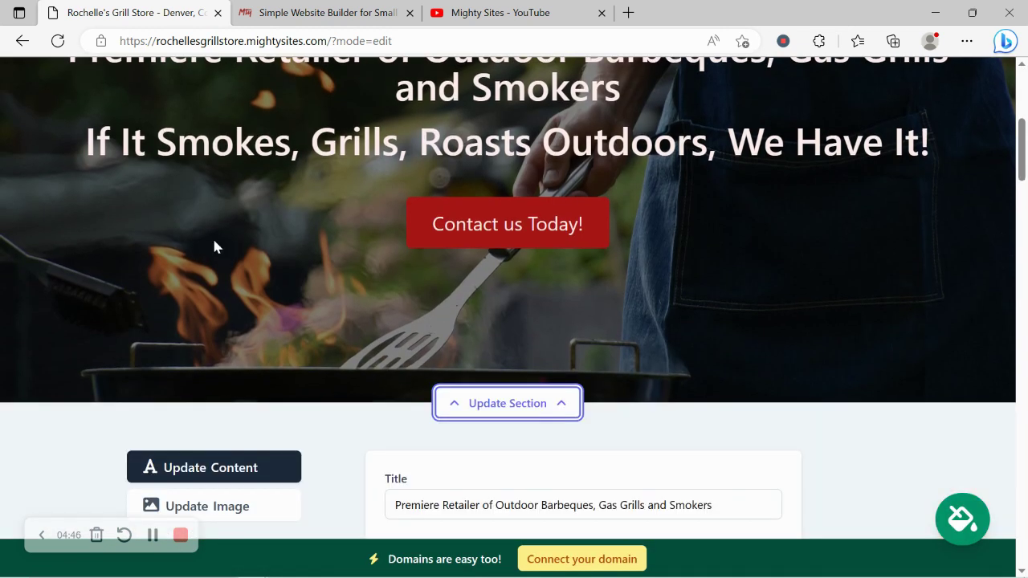
scroll(212, 236, down, 2)
click(243, 321)
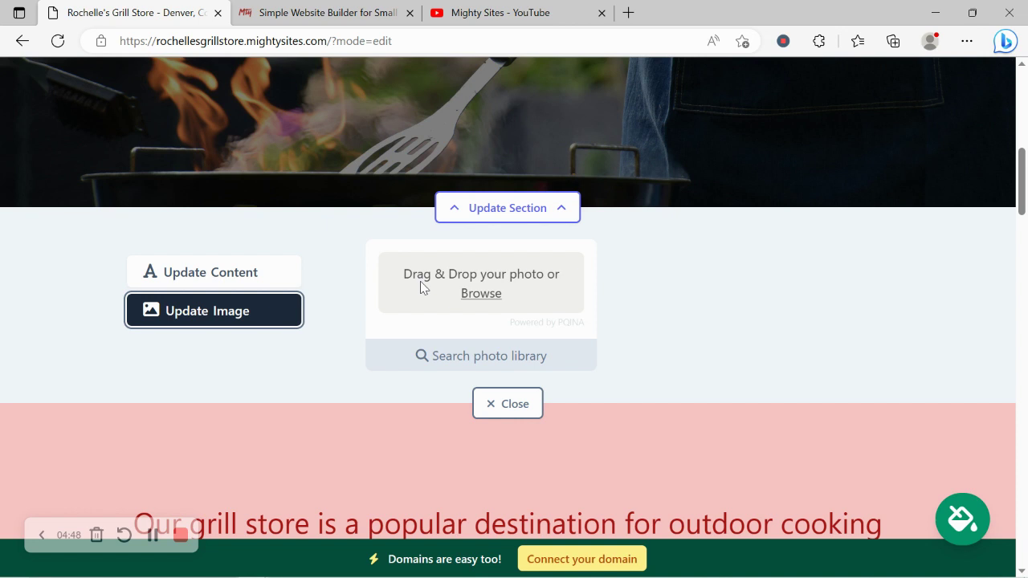
click(521, 361)
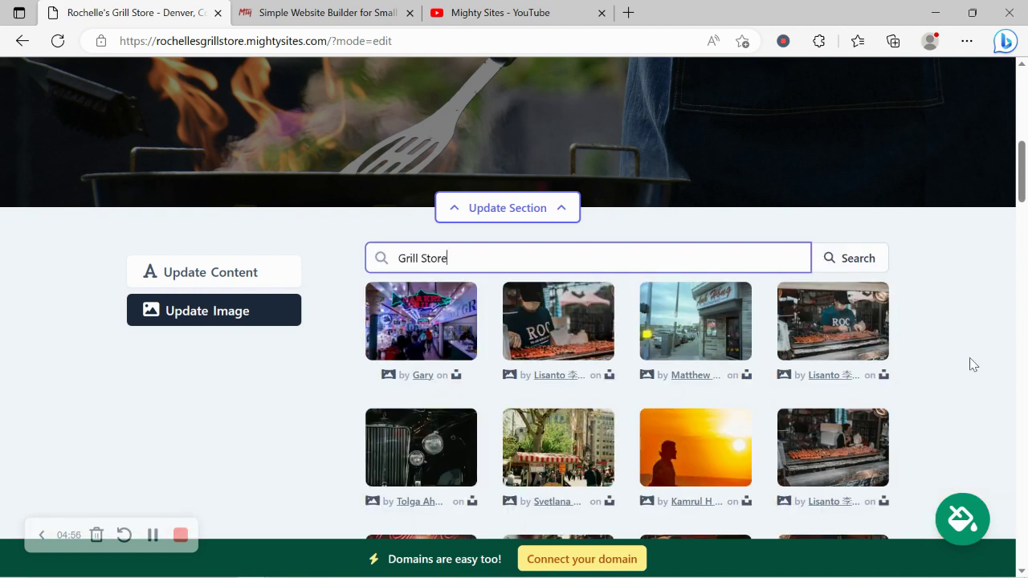
scroll(919, 333, down, 2)
scroll(920, 332, up, 1)
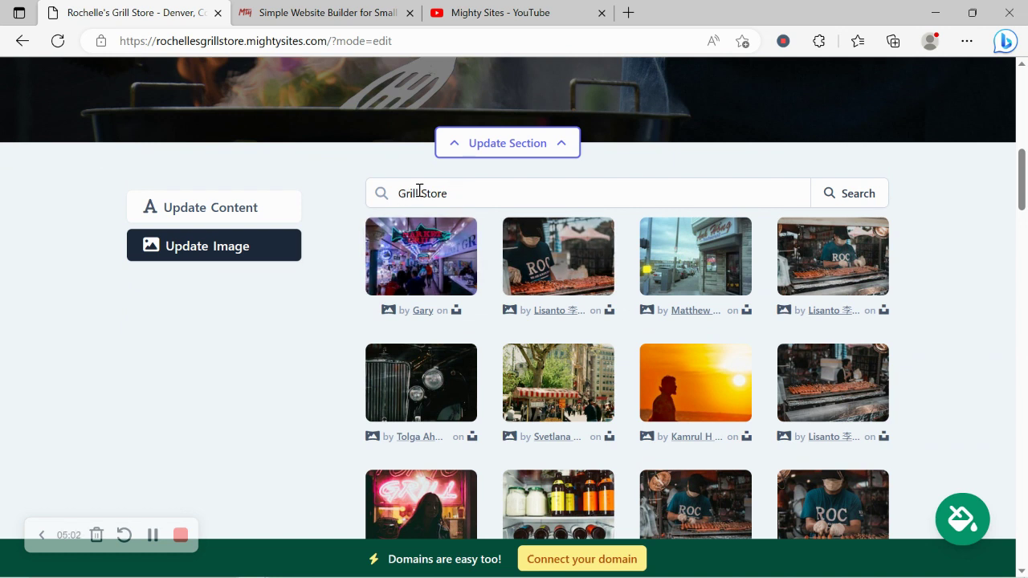
Search the library for 'Grill' and select the glowing embers fire photo as the hero background
click(583, 182)
key(BackSpace)
key(BackSpace)
key(BackSpace)
key(BackSpace)
key(BackSpace)
key(BackSpace)
click(857, 194)
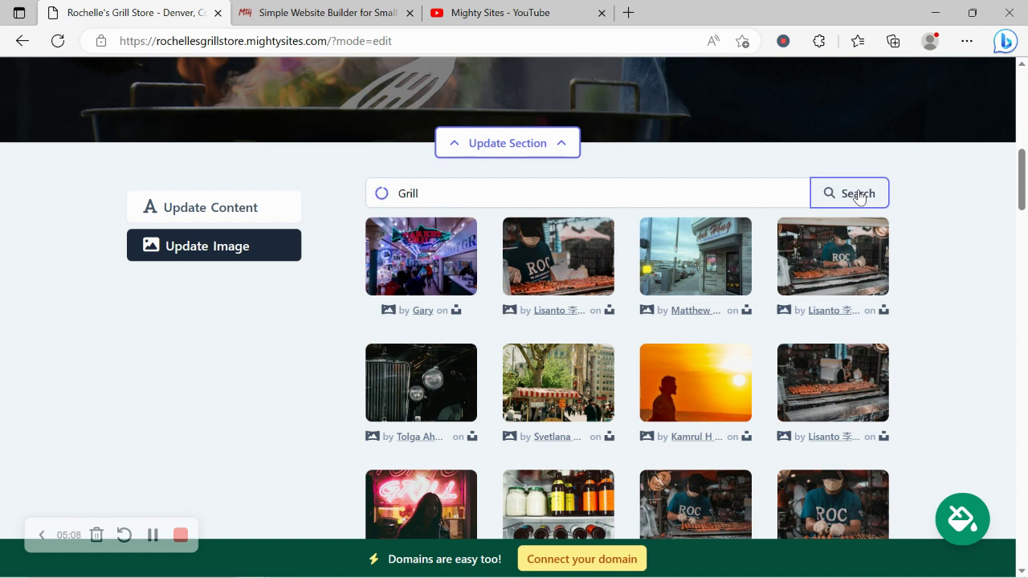
scroll(294, 346, down, 1)
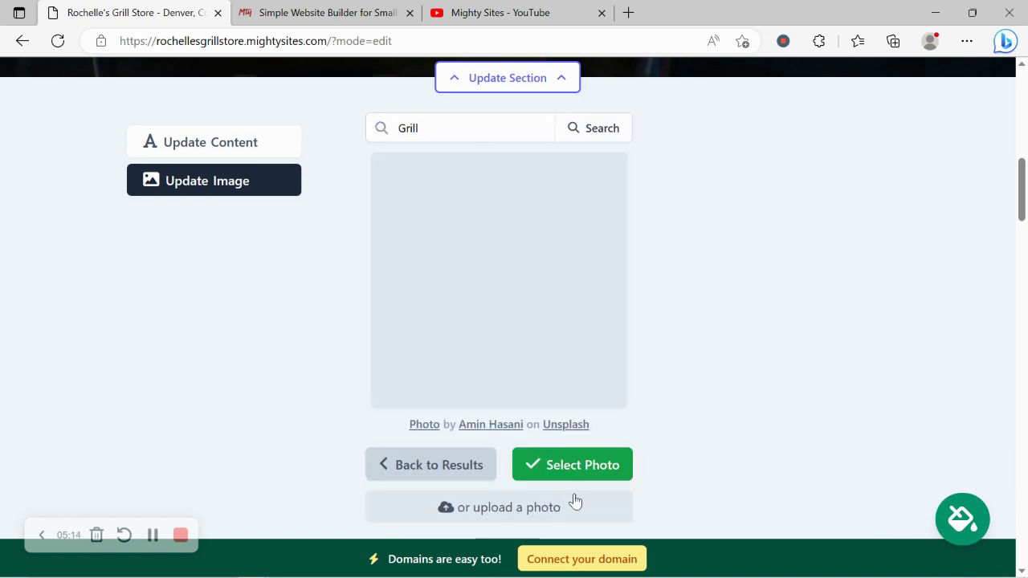
click(625, 464)
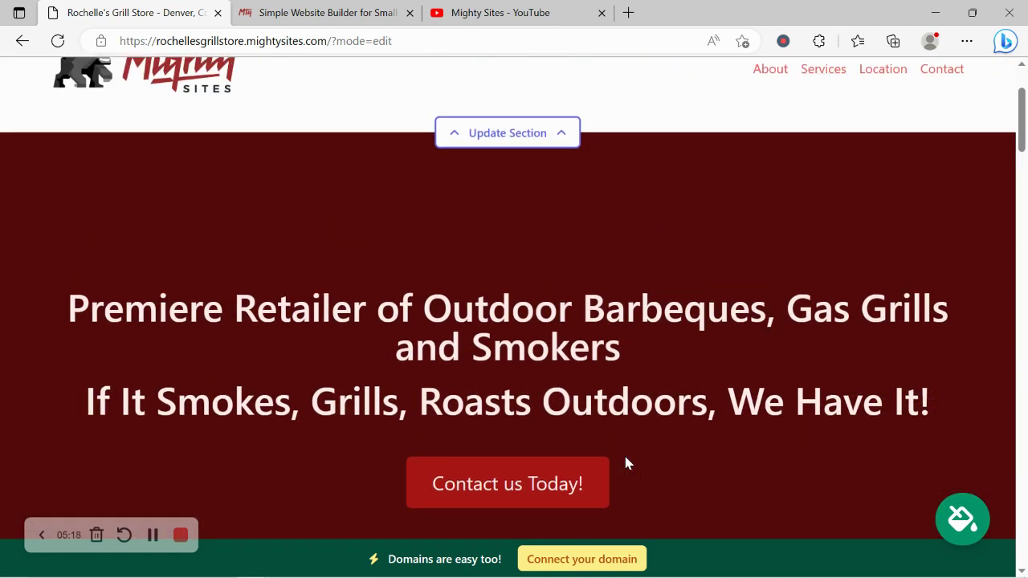
scroll(625, 463, down, 3)
scroll(624, 461, up, 3)
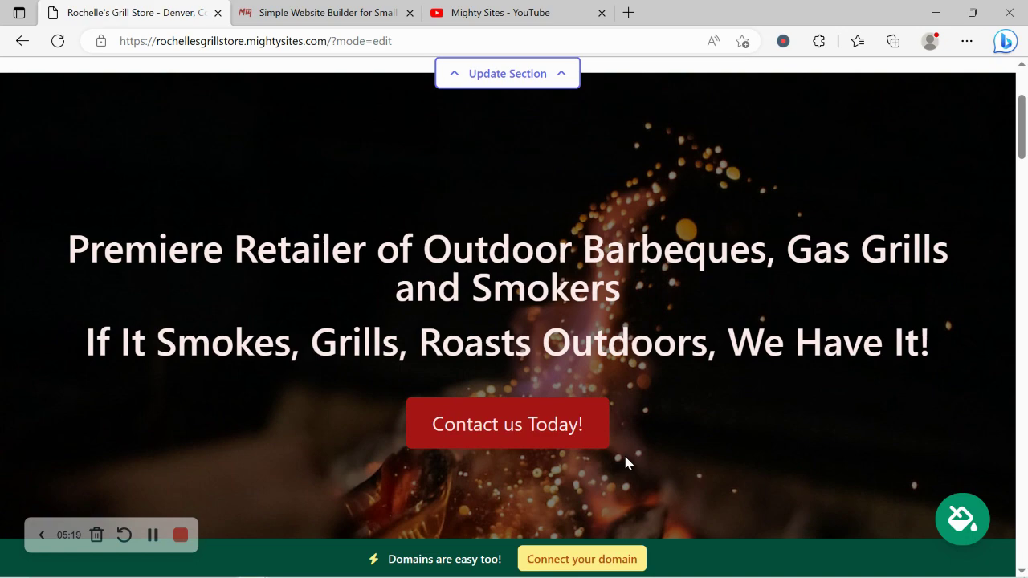
scroll(624, 461, down, 5)
Open the hero's content form and look over its headline and subtitle text
click(269, 274)
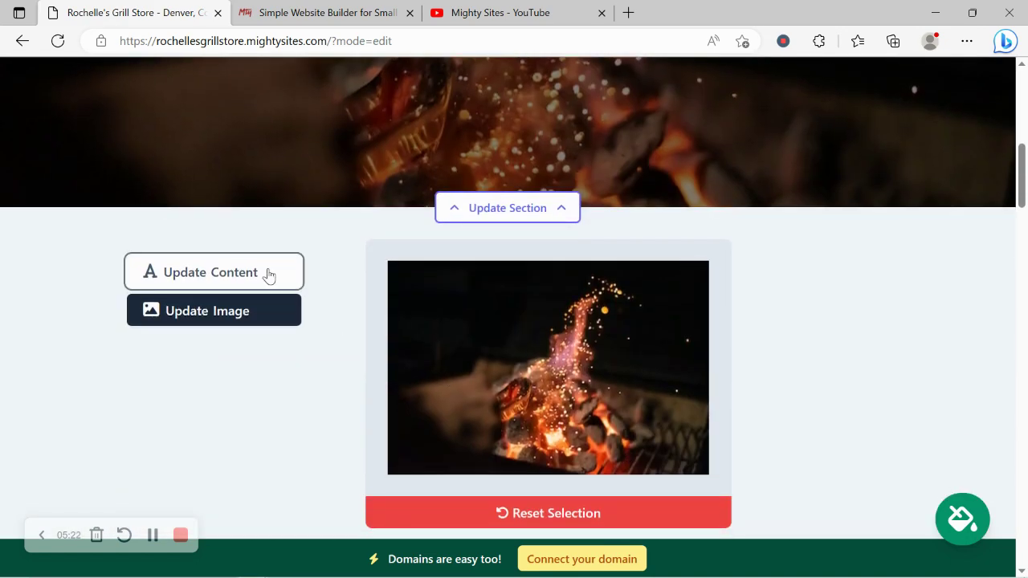
scroll(500, 112, up, 2)
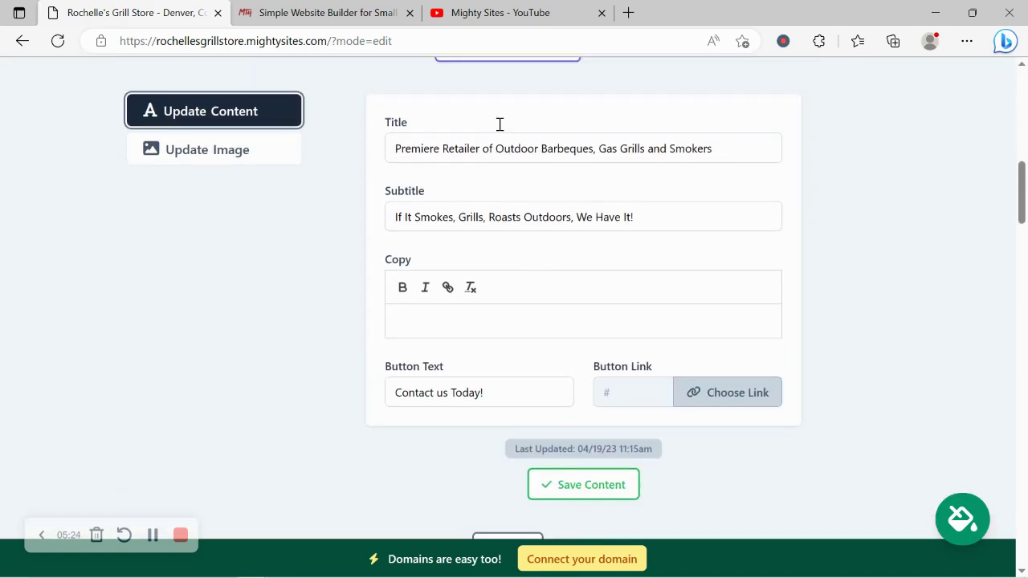
click(502, 105)
drag(68, 239, 944, 360)
click(395, 463)
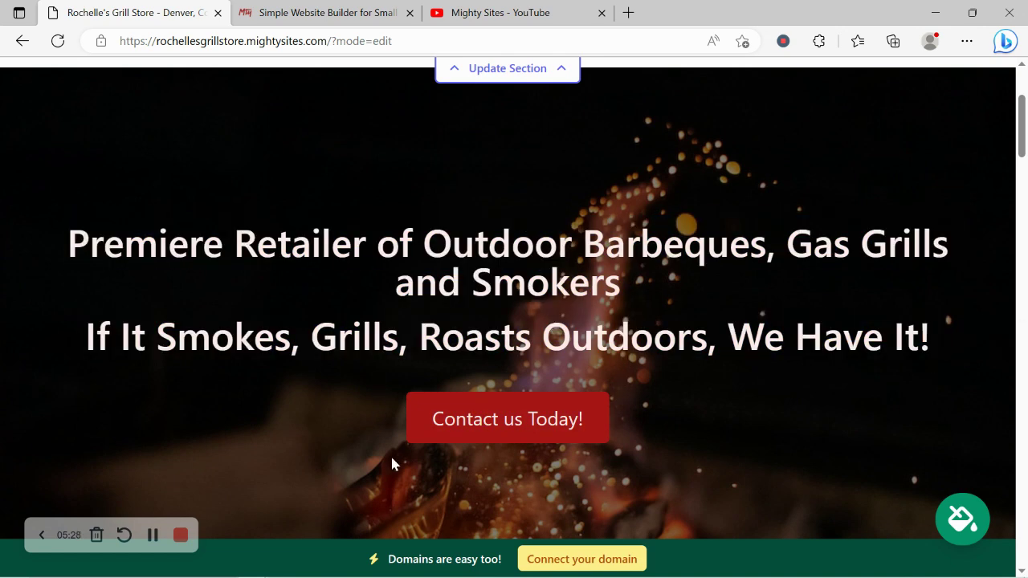
scroll(487, 356, down, 2)
click(487, 360)
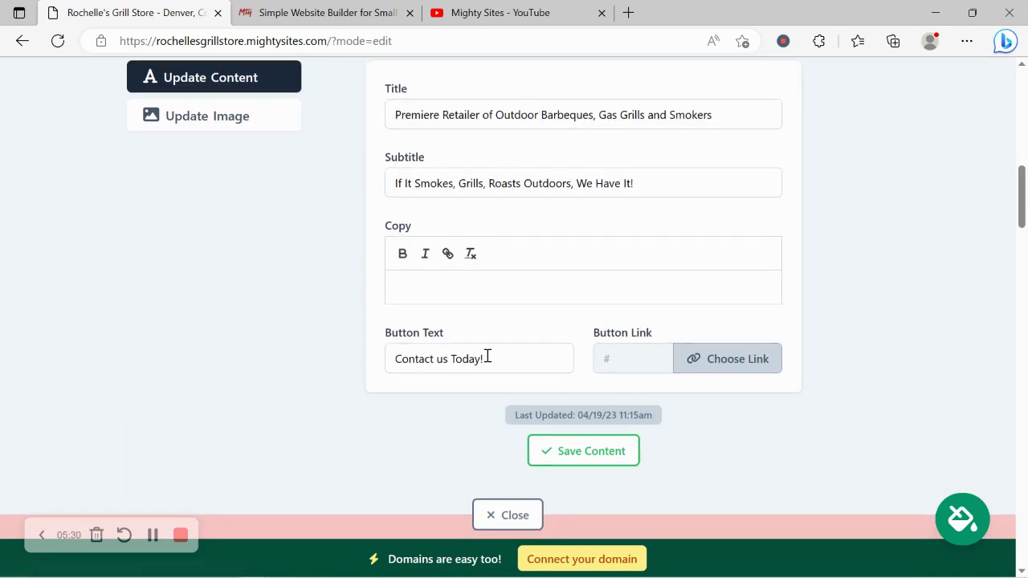
Link the Contact us Today! button to Click to Email from the Actions choices
click(726, 358)
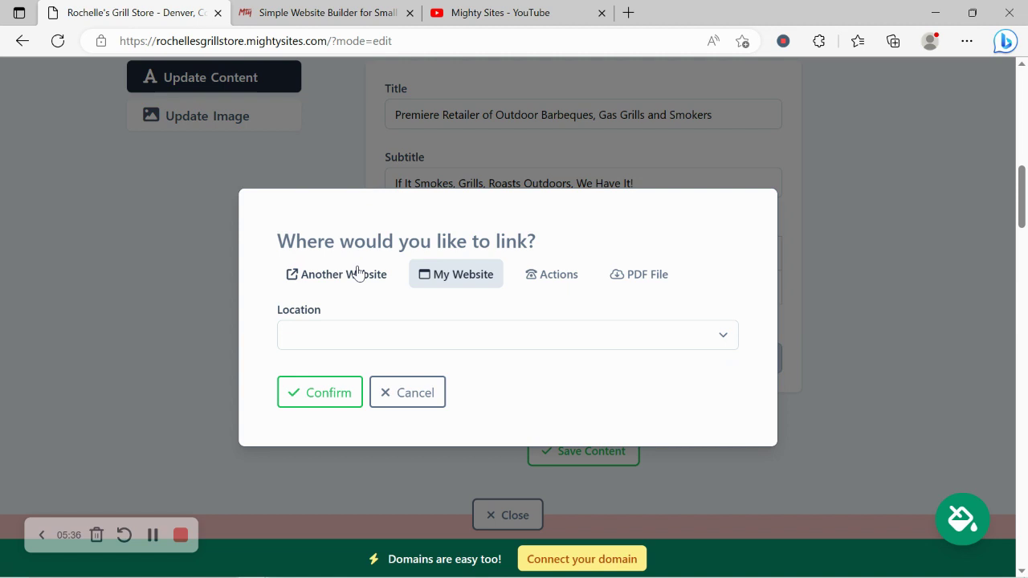
click(358, 274)
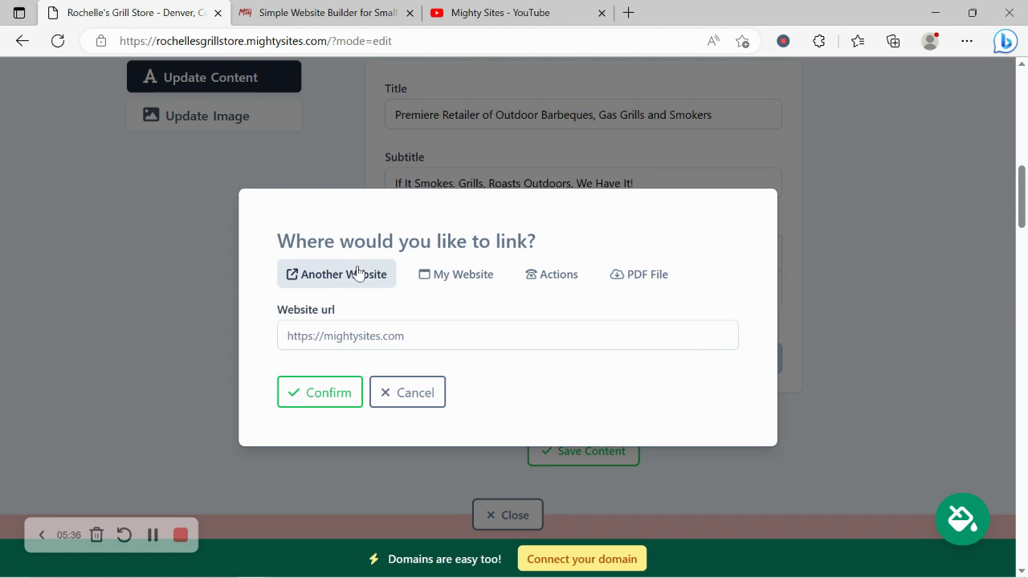
click(581, 275)
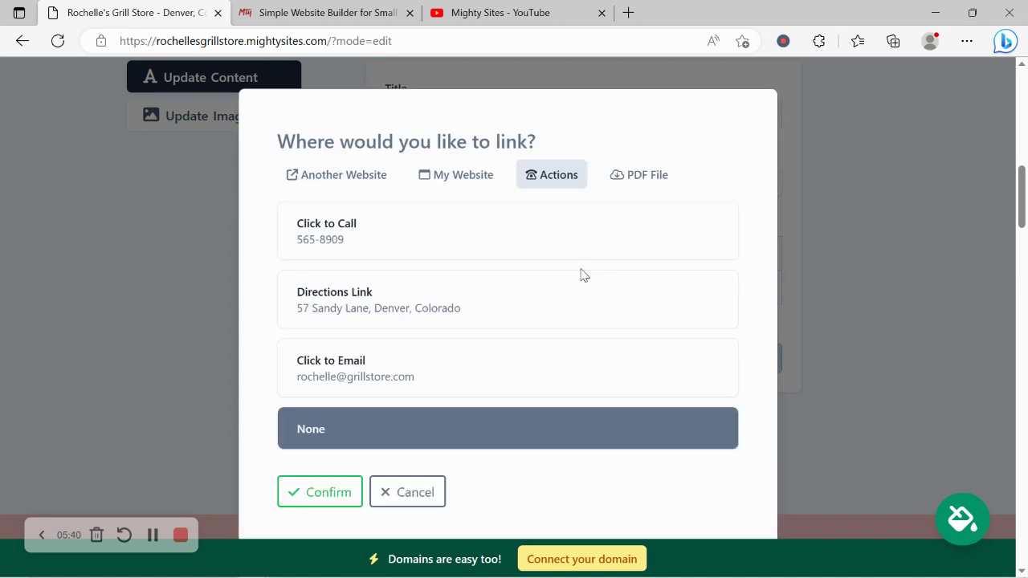
click(427, 355)
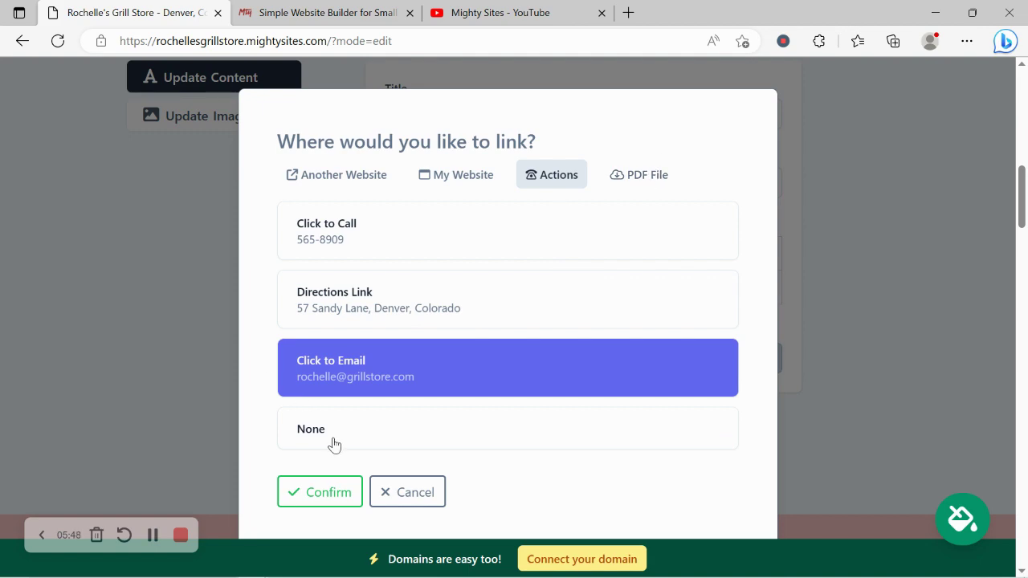
click(333, 489)
Close the hero editor and read the pink intro paragraph down to About Us
click(514, 515)
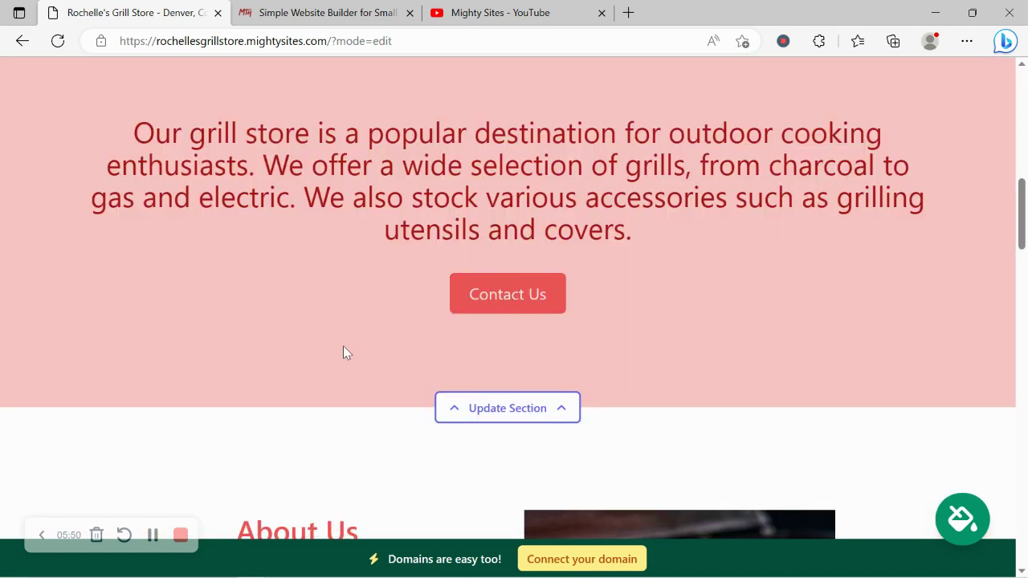
scroll(328, 323, up, 3)
scroll(328, 321, down, 4)
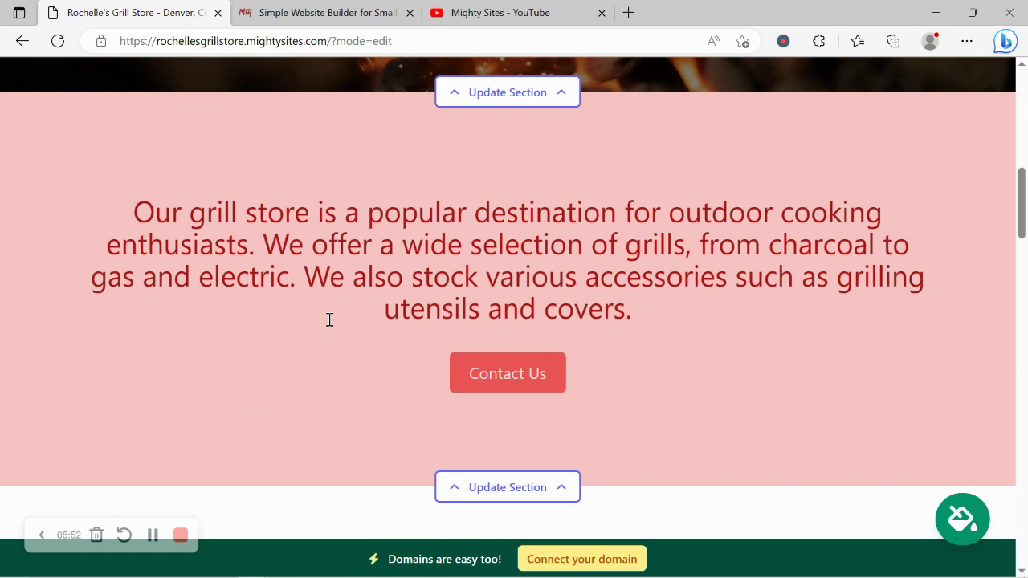
drag(102, 125, 711, 238)
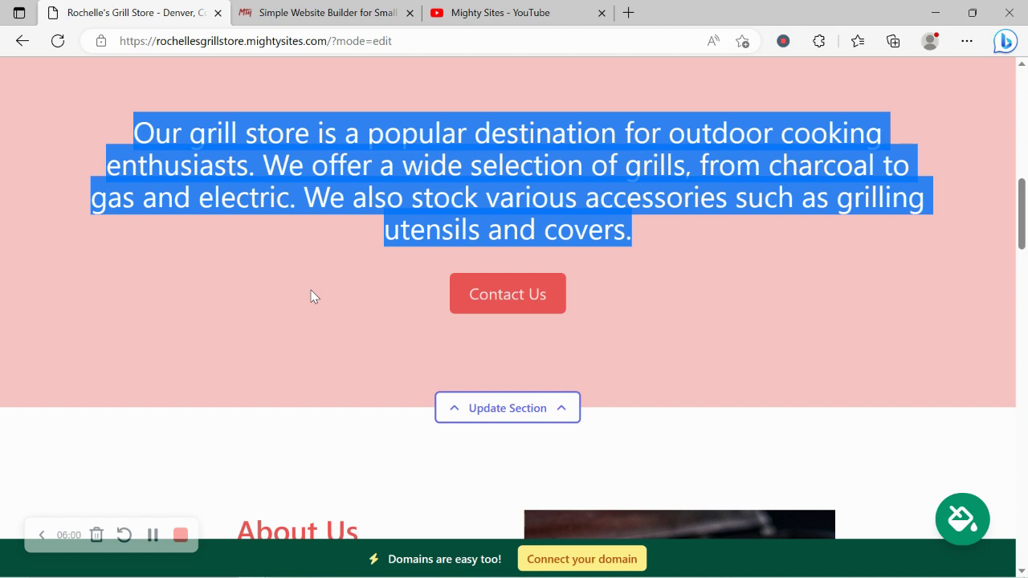
scroll(312, 295, down, 5)
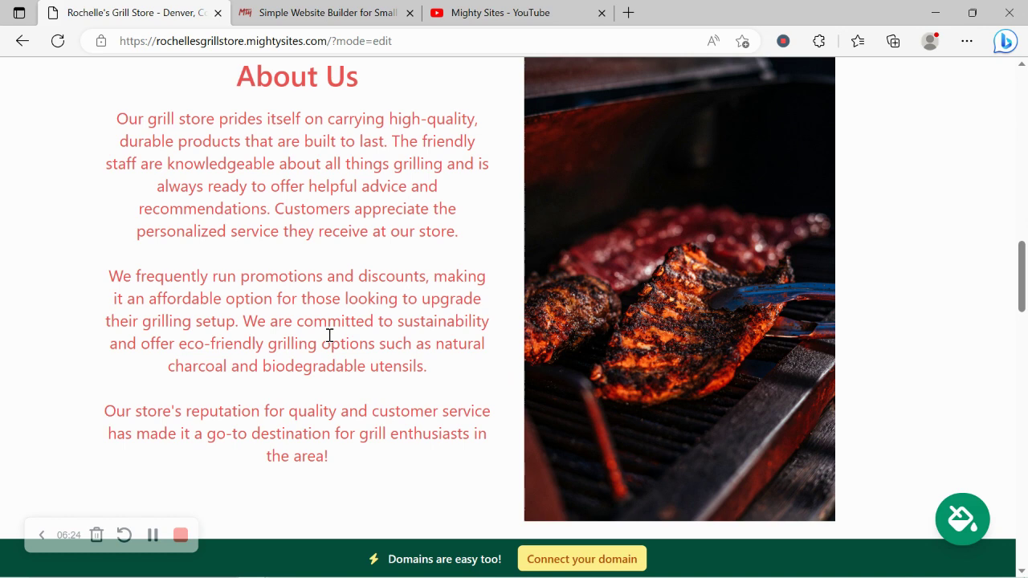
scroll(273, 291, down, 4)
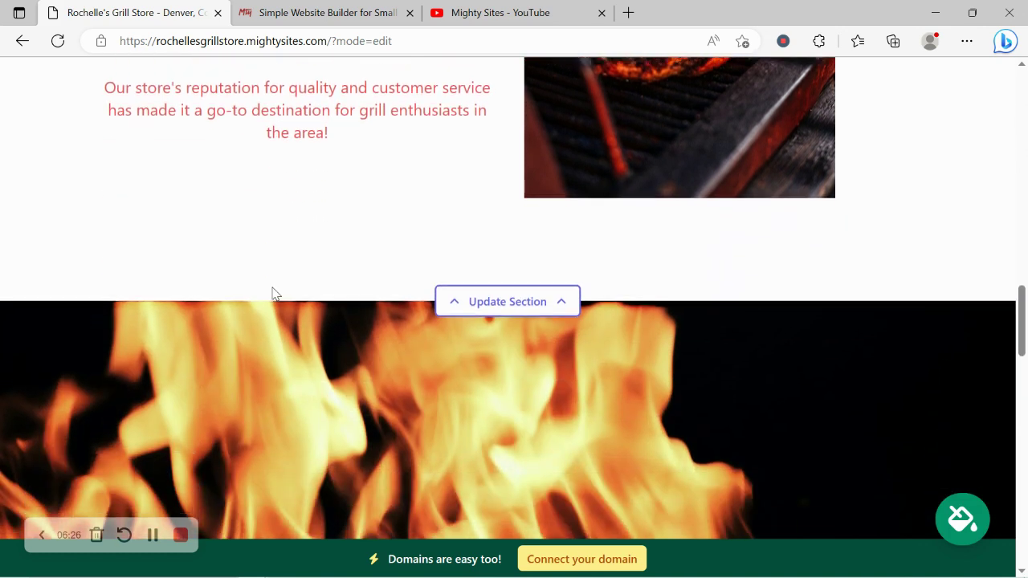
scroll(273, 294, down, 5)
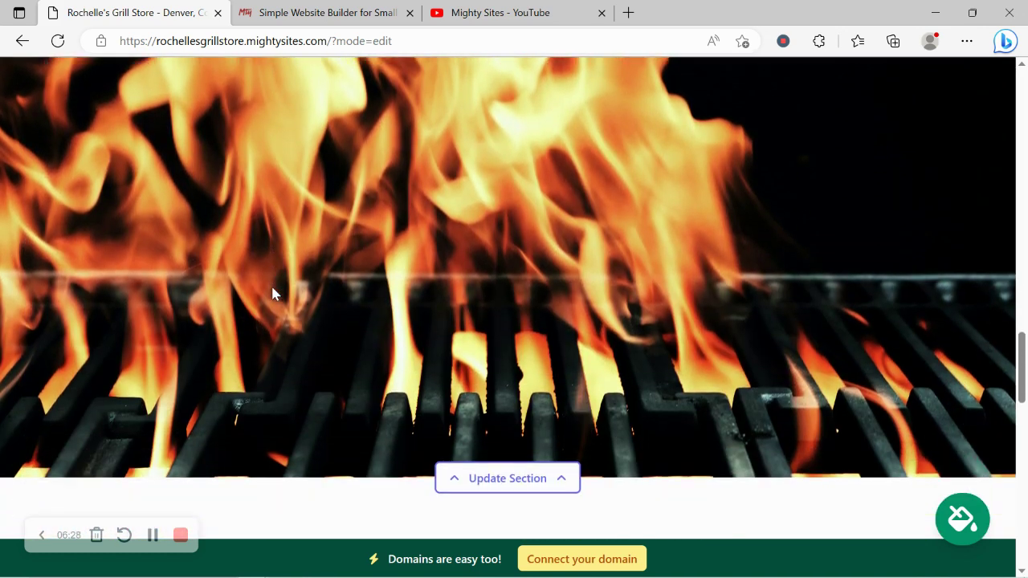
scroll(273, 294, down, 6)
scroll(274, 294, up, 1)
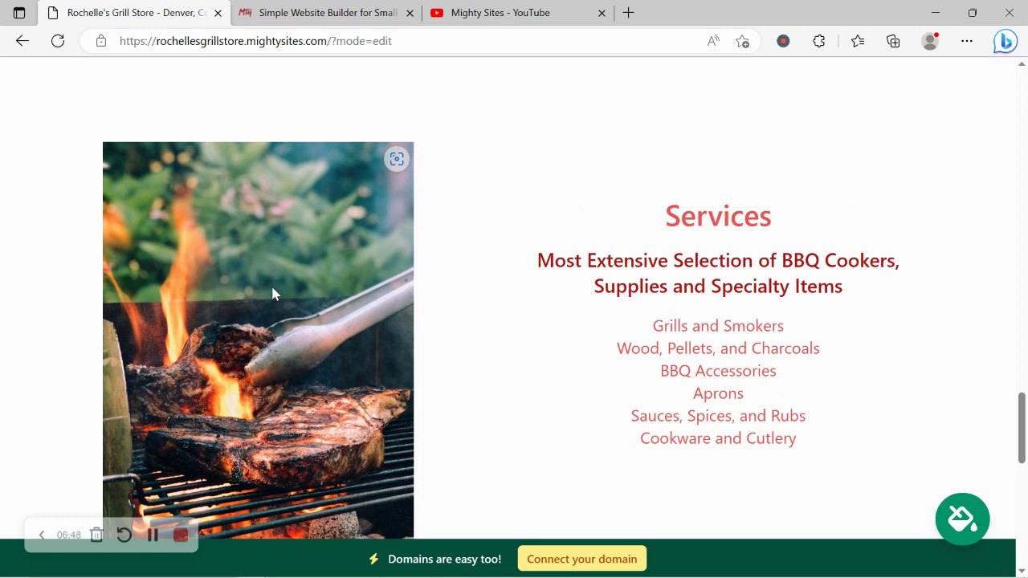
scroll(273, 295, down, 2)
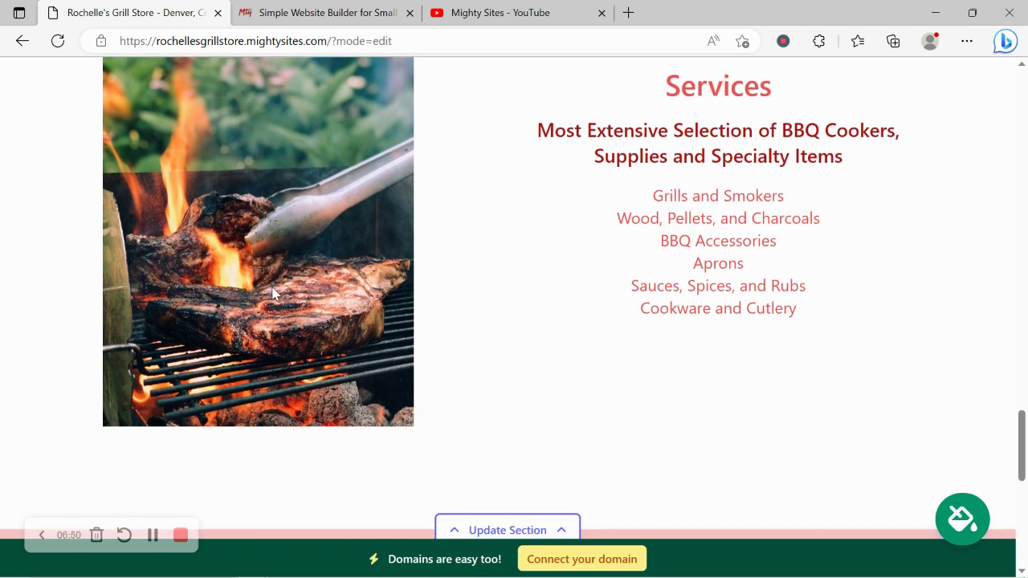
drag(654, 84, 836, 336)
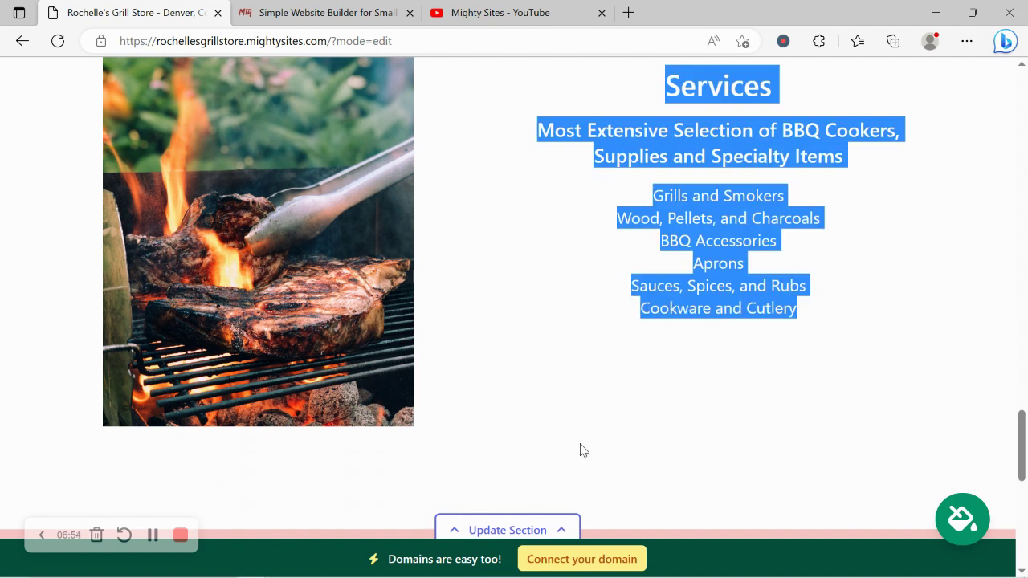
scroll(582, 450, down, 6)
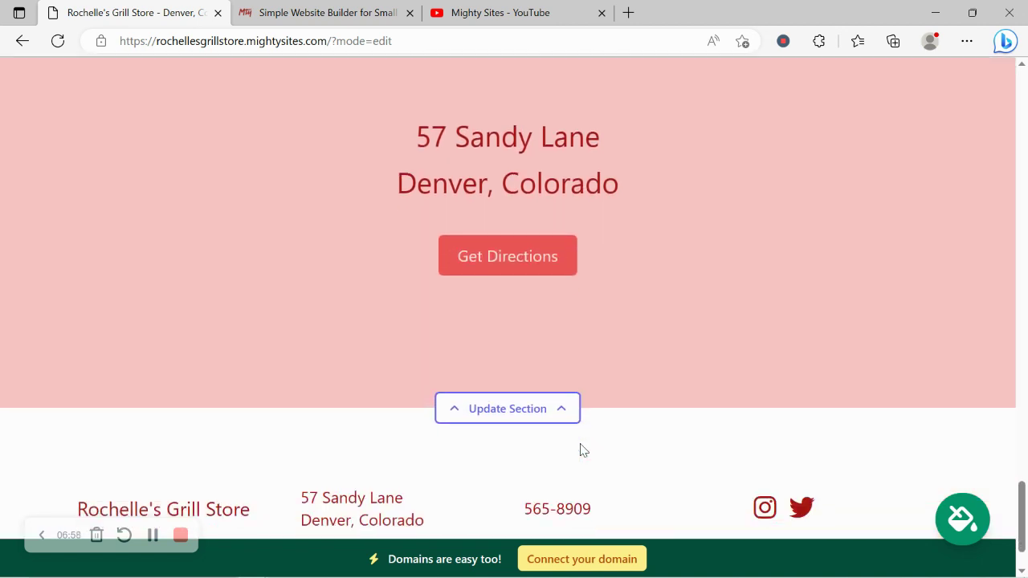
Change Sunday from Closed to 7:00 AM–5:00 PM in the location section's hours and save
click(505, 409)
scroll(176, 265, down, 2)
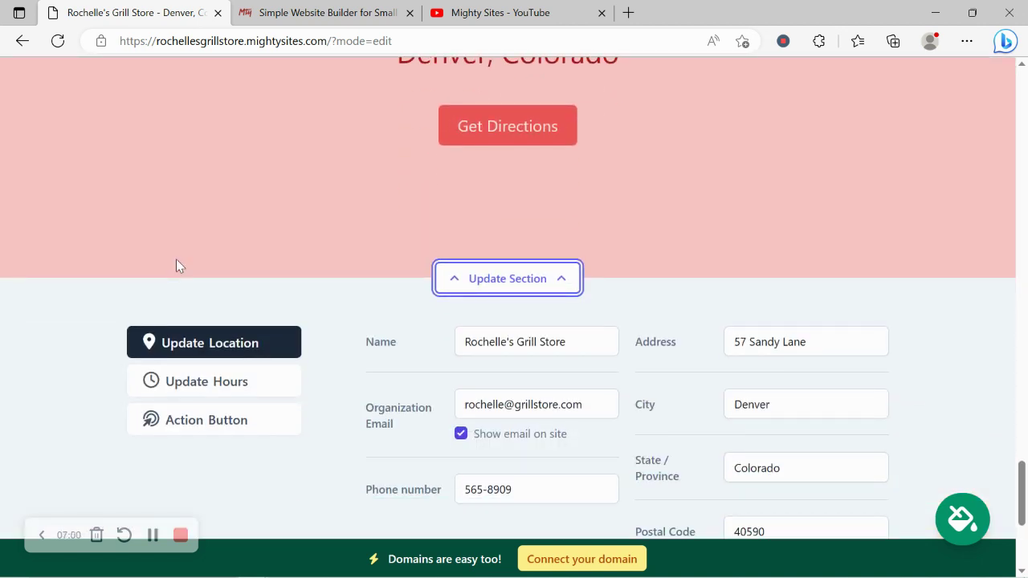
click(261, 381)
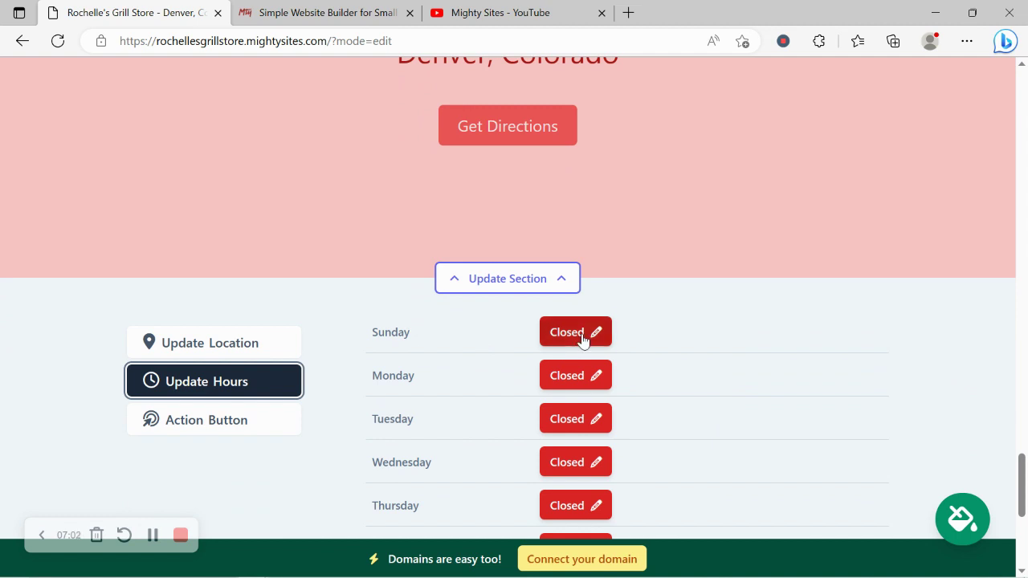
click(582, 336)
scroll(698, 322, down, 2)
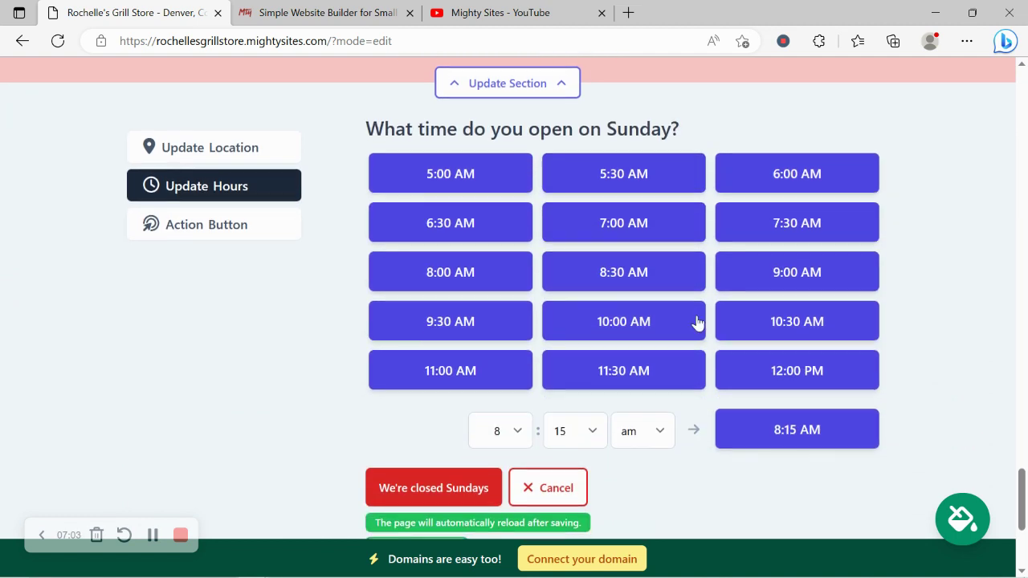
click(640, 225)
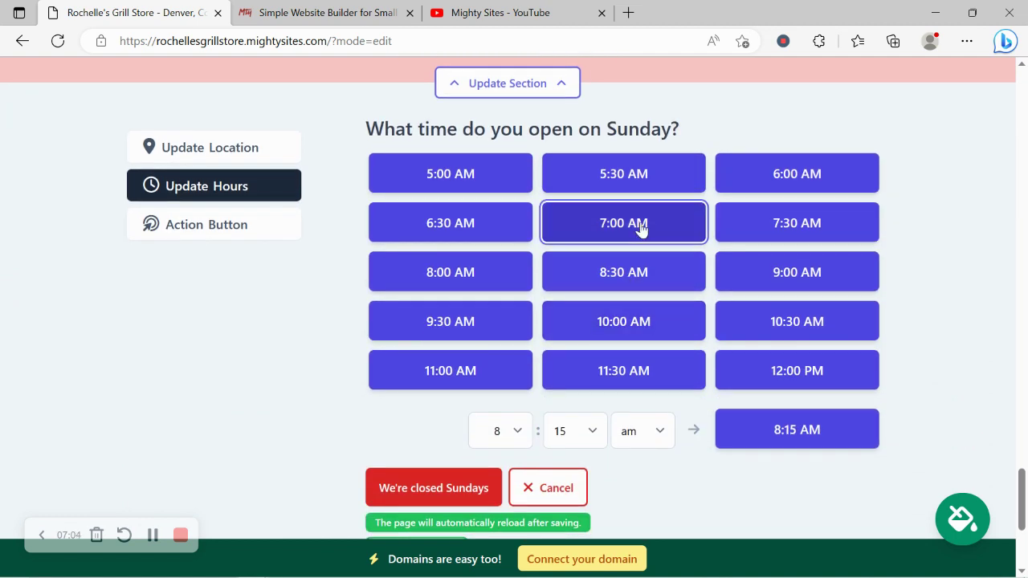
click(623, 287)
click(592, 172)
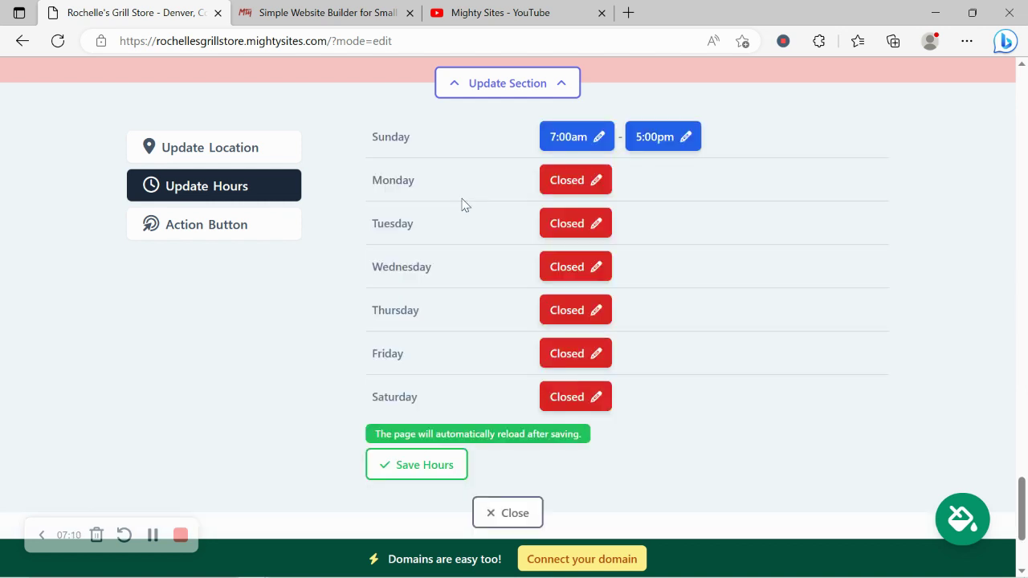
click(404, 466)
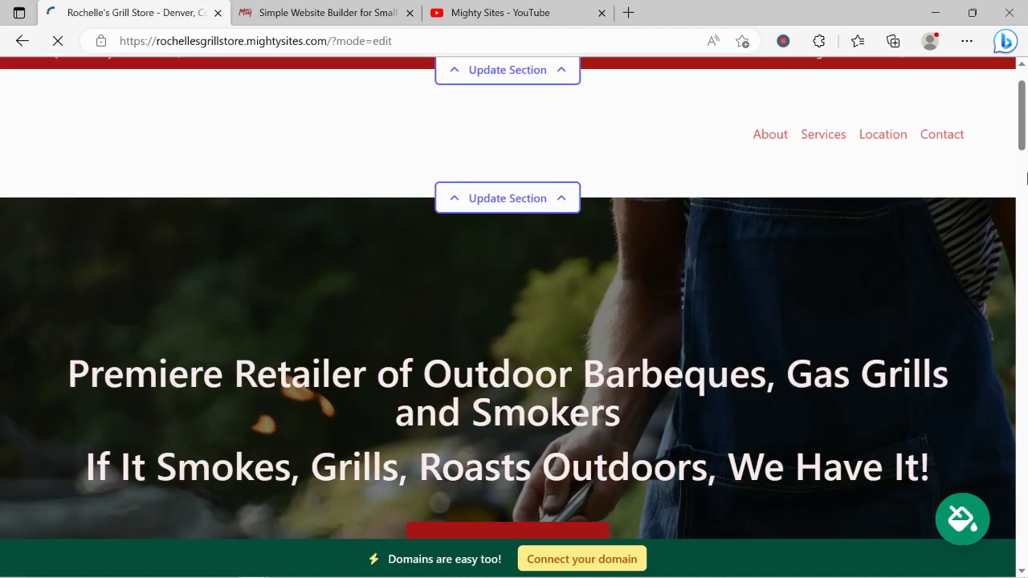
drag(1022, 105, 1025, 526)
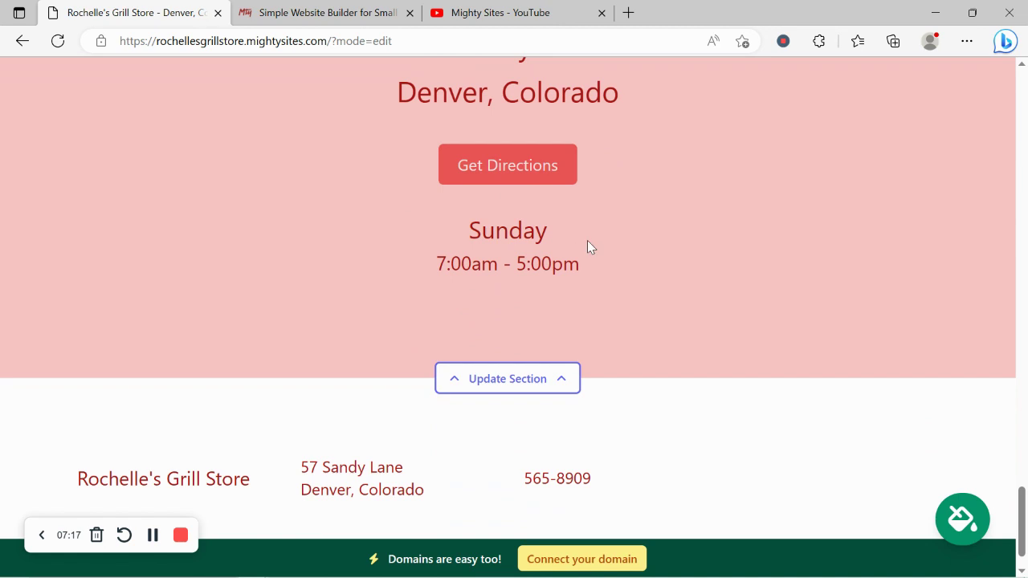
scroll(587, 241, up, 2)
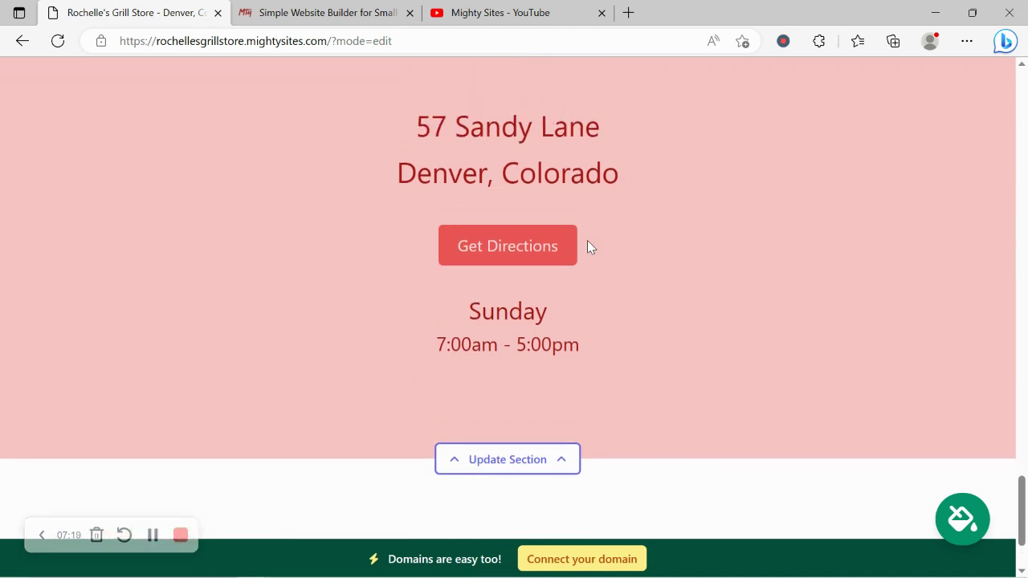
scroll(454, 482, down, 1)
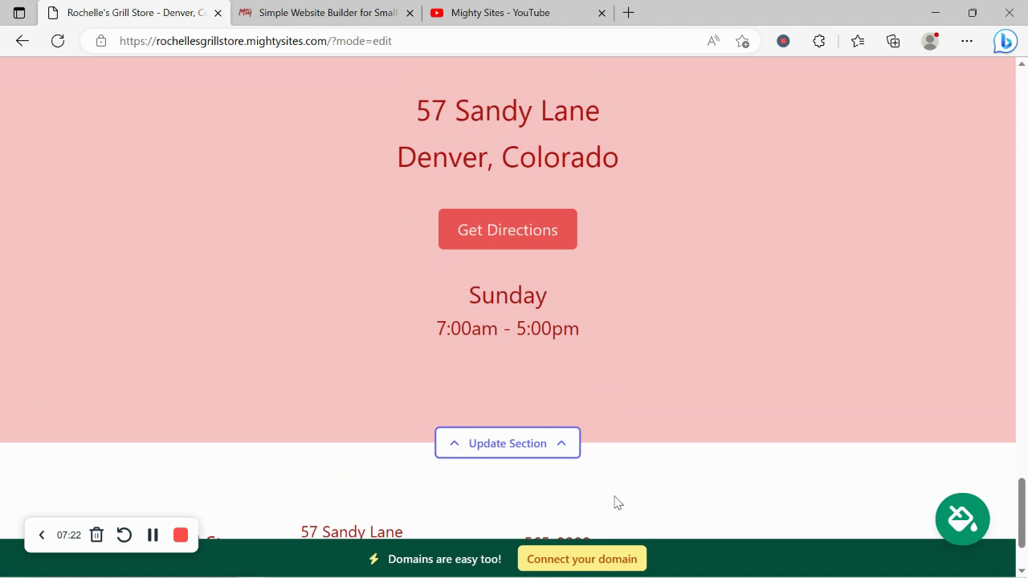
Go through the Connect your domain page back to the website dashboard
click(587, 560)
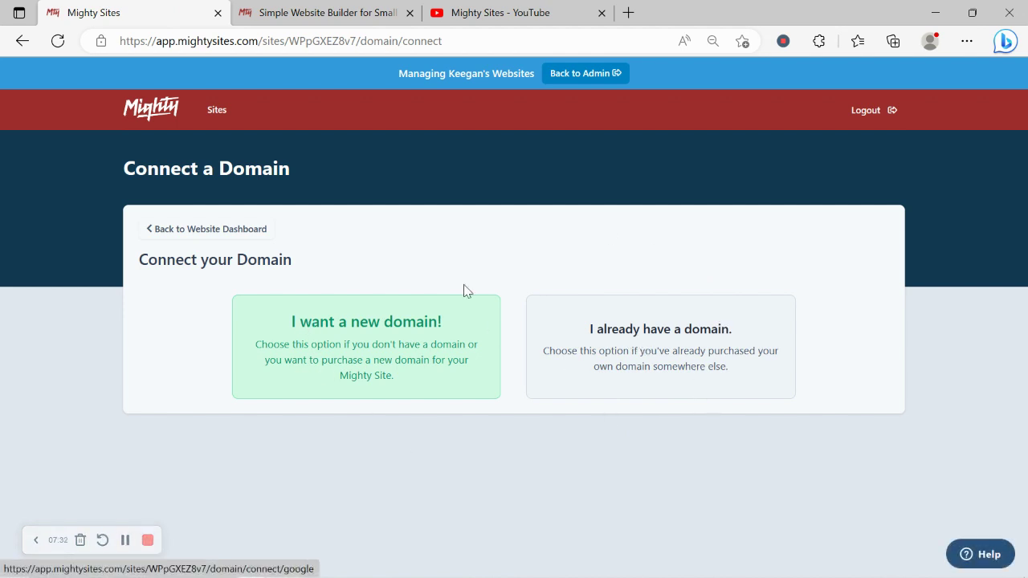
click(240, 227)
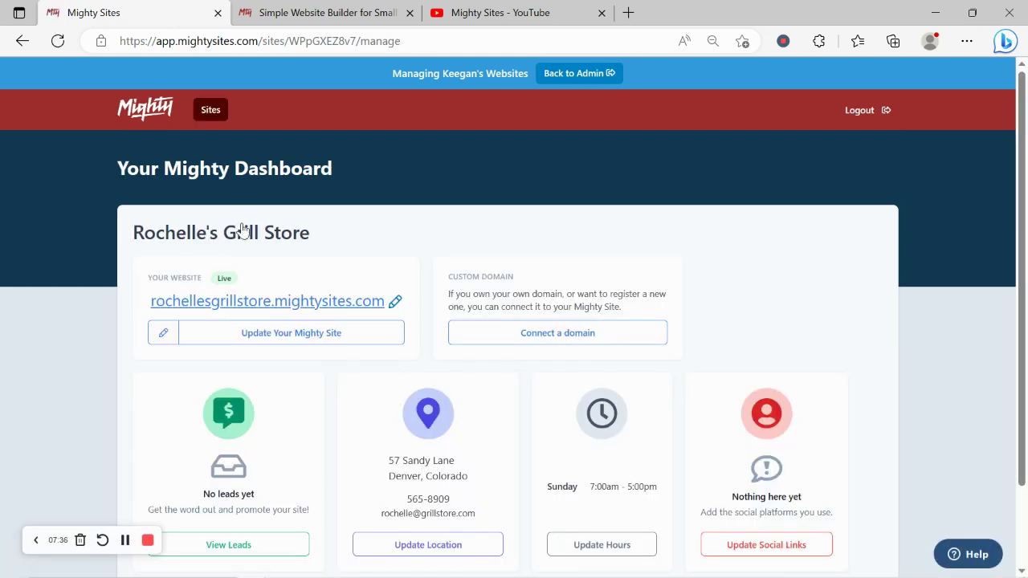
Open rochellesgrillstore.mightysites.com in a new tab and scroll through hero, About Us and Services
click(271, 302)
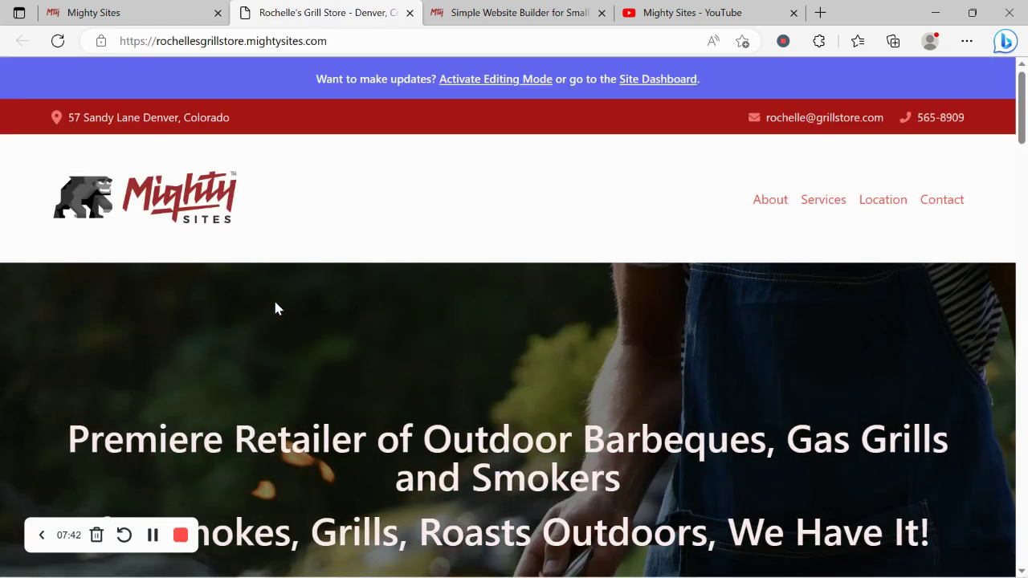
scroll(275, 308, down, 5)
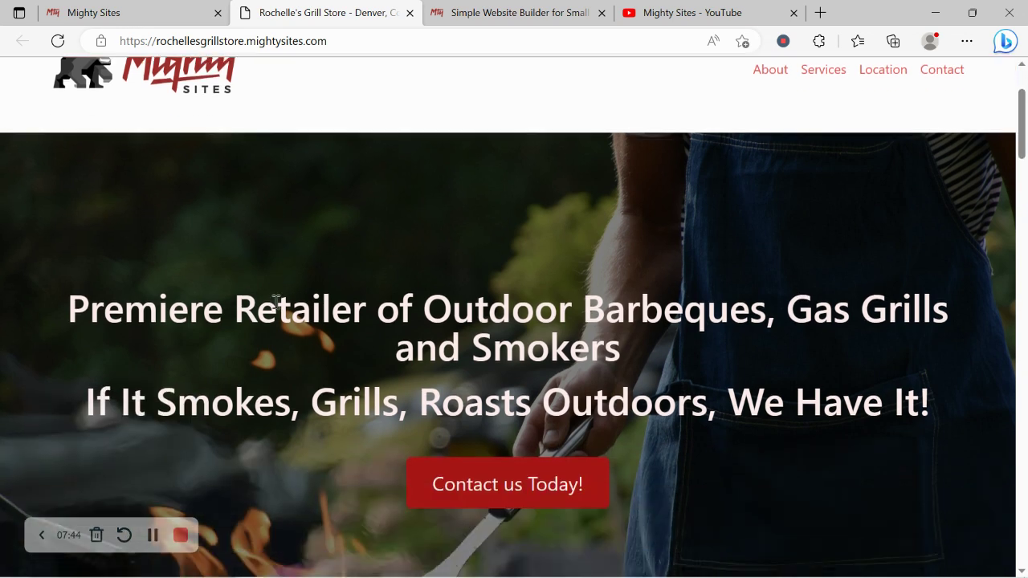
scroll(274, 309, down, 3)
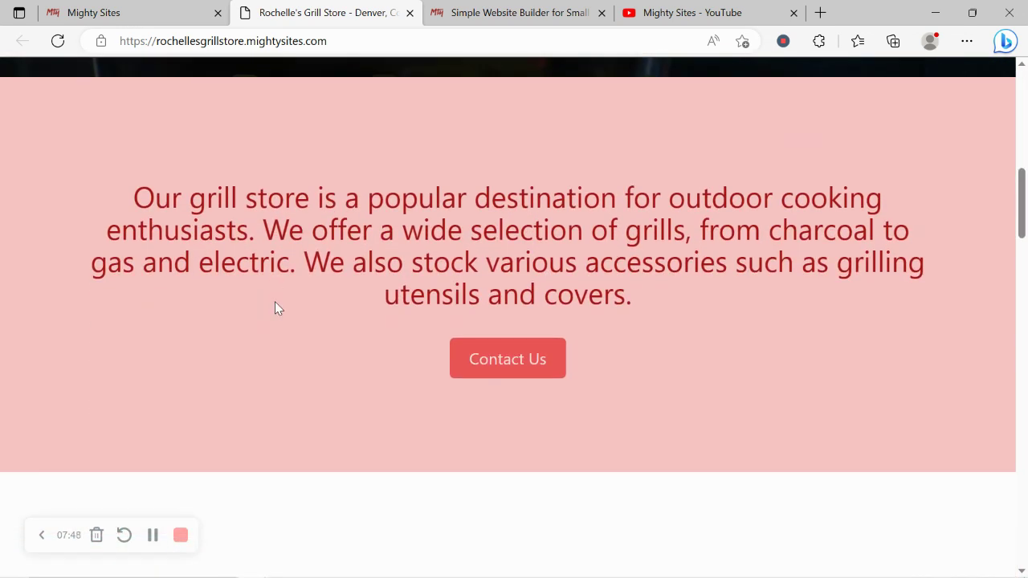
scroll(275, 309, down, 2)
scroll(275, 309, down, 2)
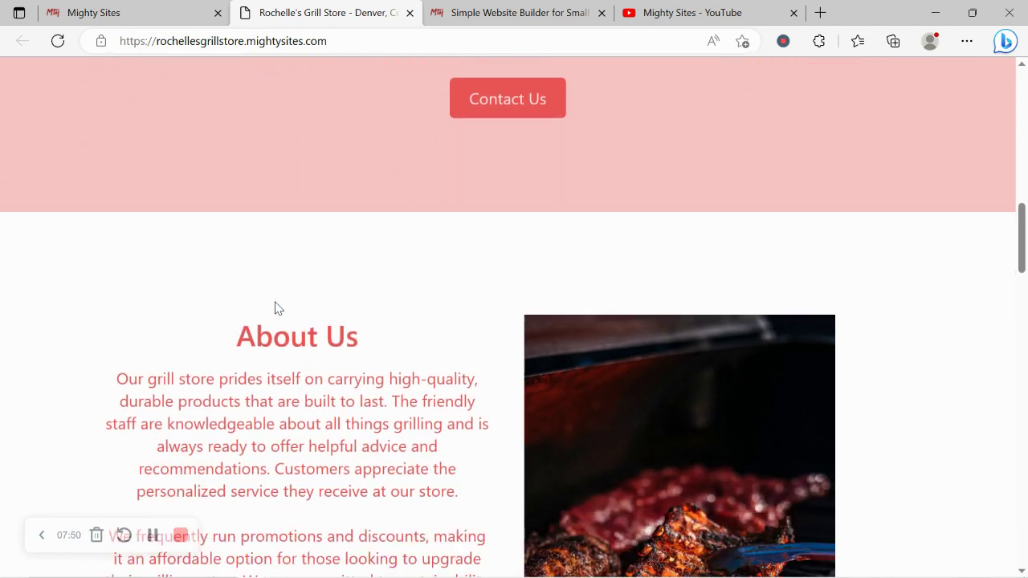
scroll(275, 308, down, 3)
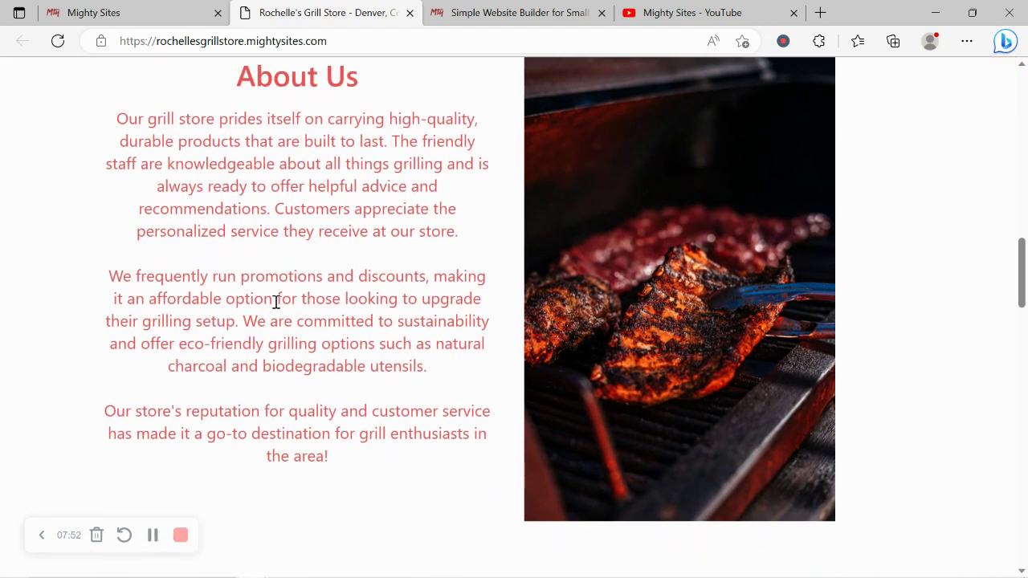
scroll(275, 306, down, 4)
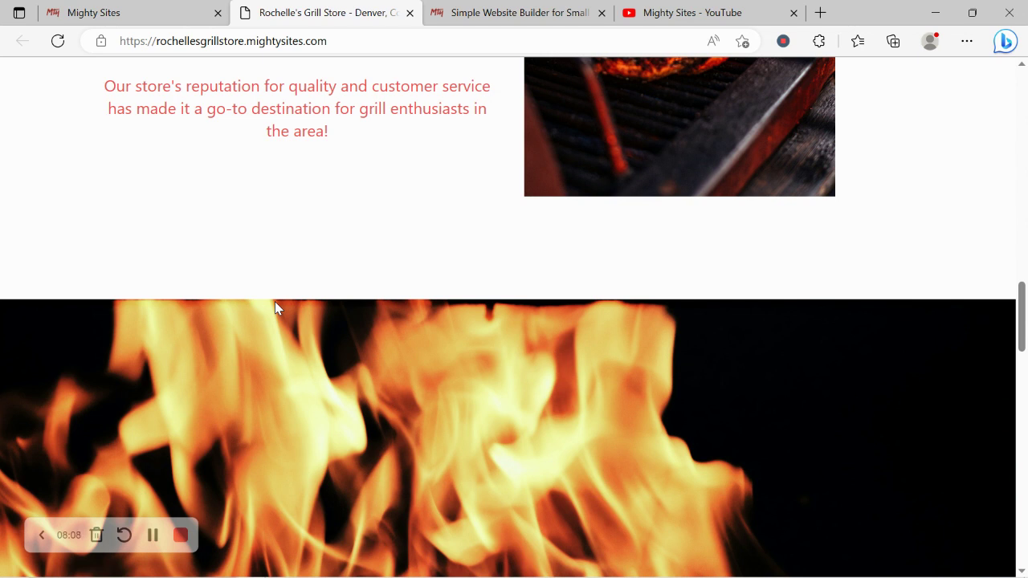
scroll(276, 307, down, 3)
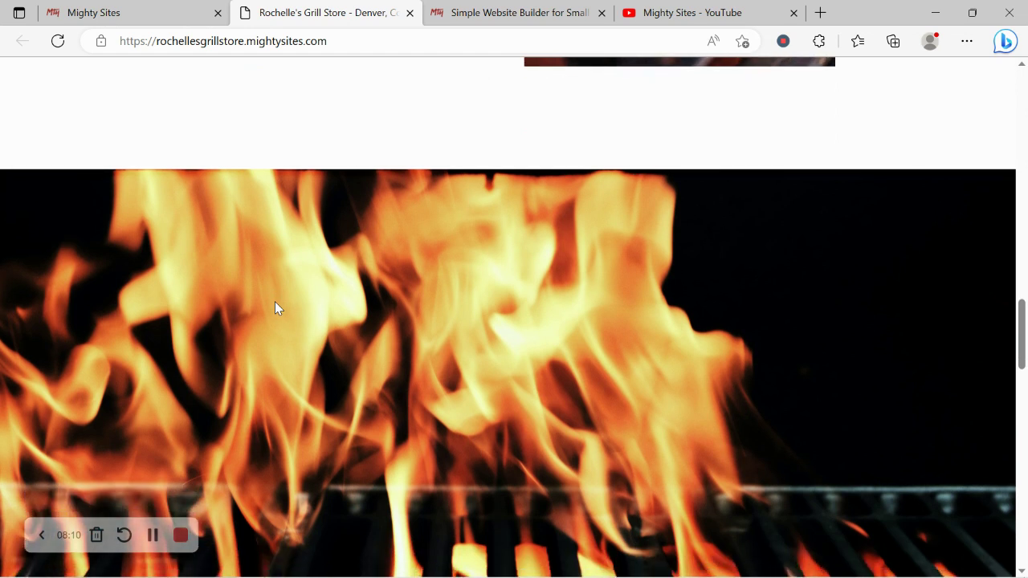
scroll(275, 308, down, 2)
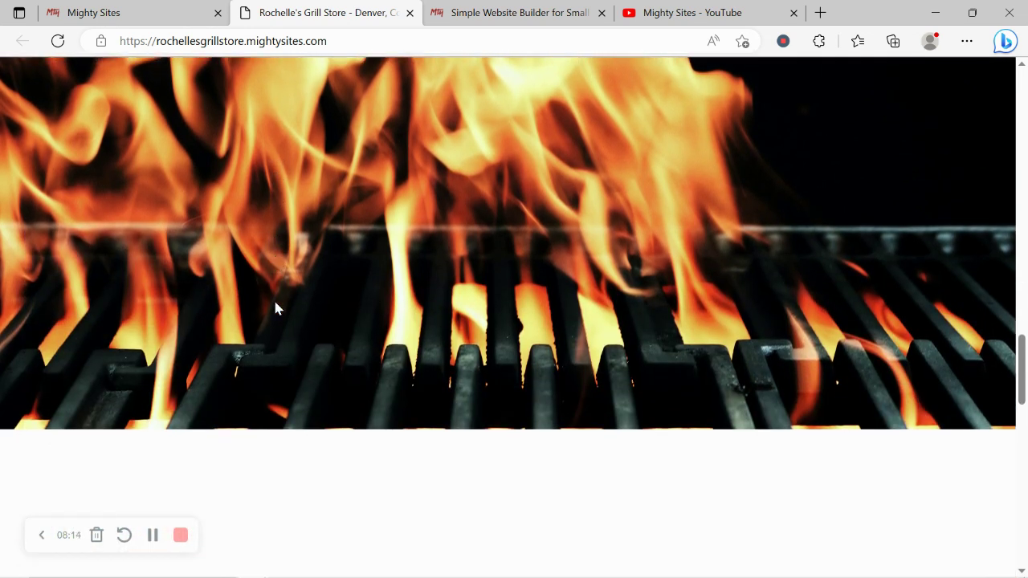
scroll(276, 308, down, 5)
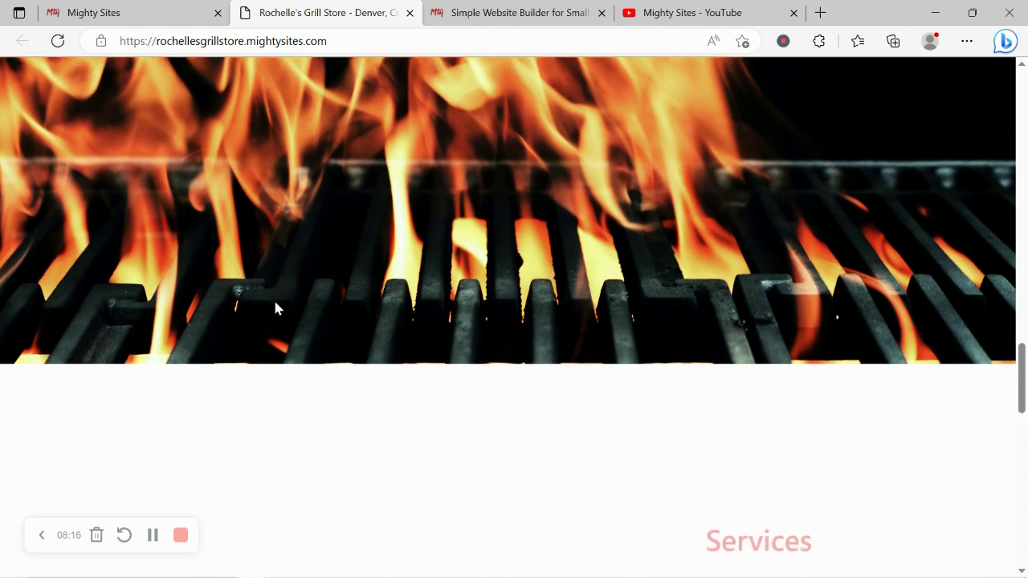
scroll(275, 308, down, 1)
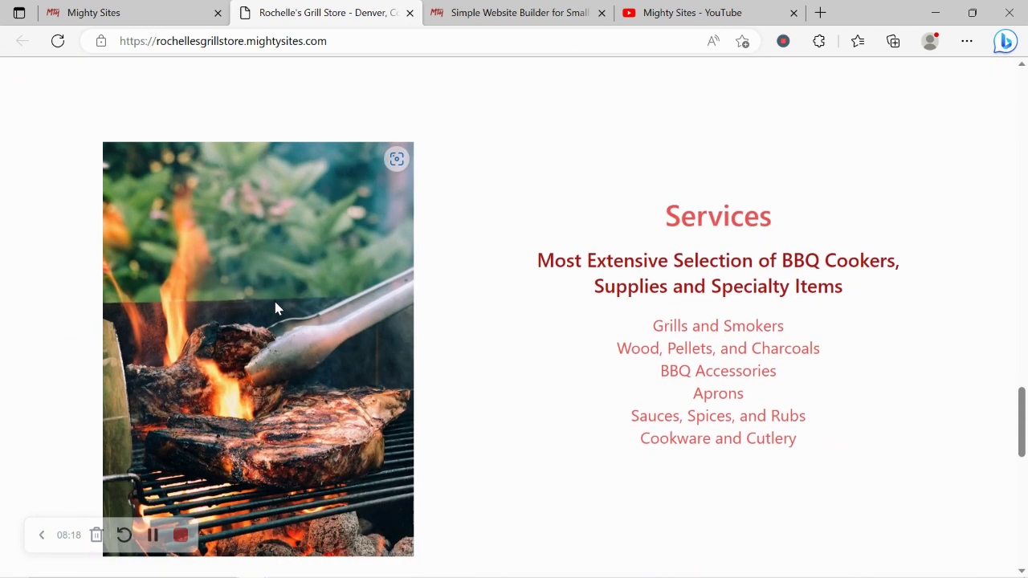